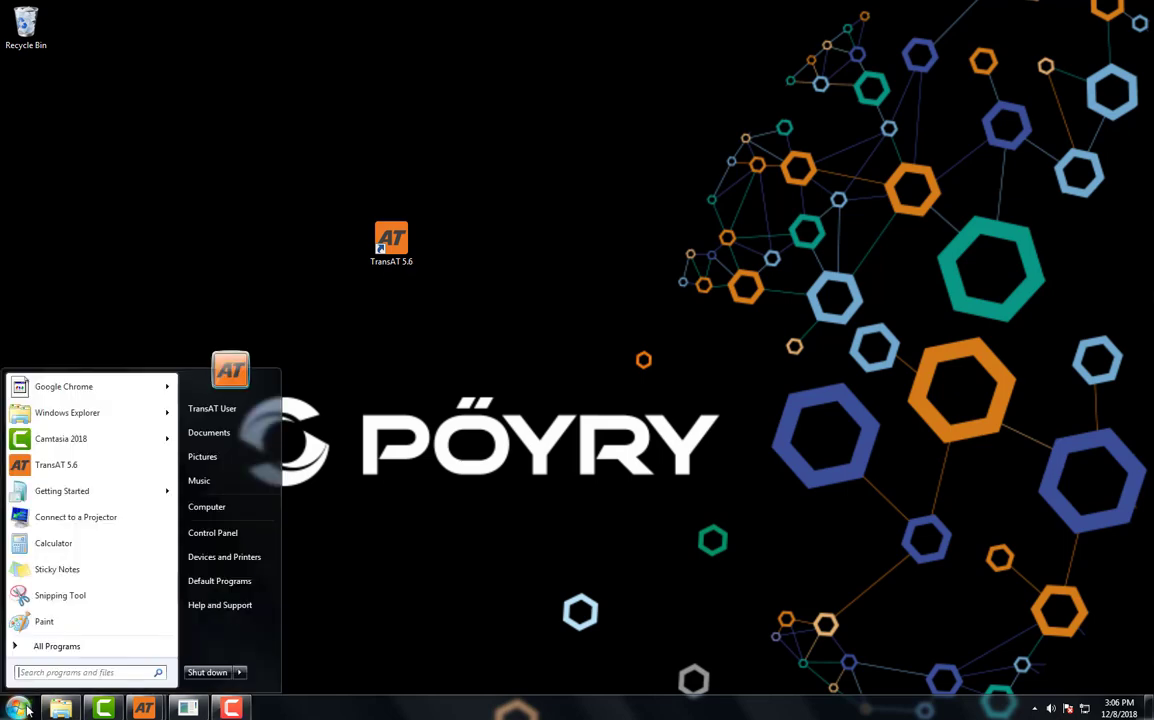
Find ParaView 5.5.2 through the Start menu search and launch it.
click(43, 673)
text(paraview)
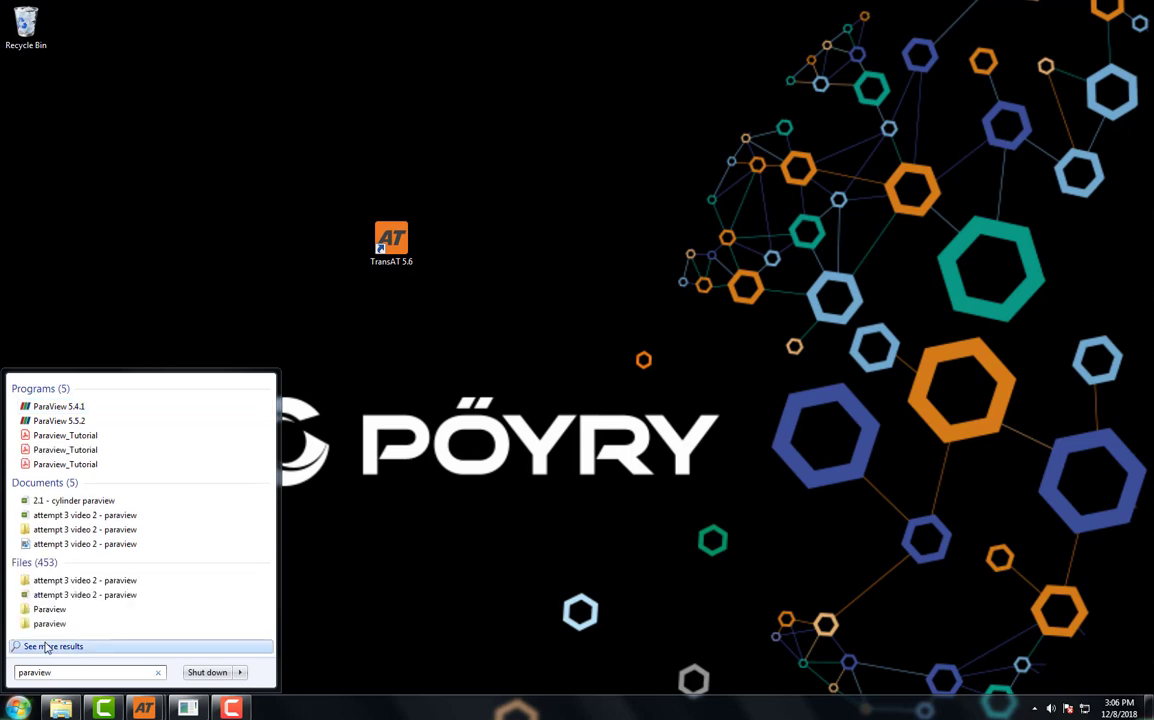
click(67, 423)
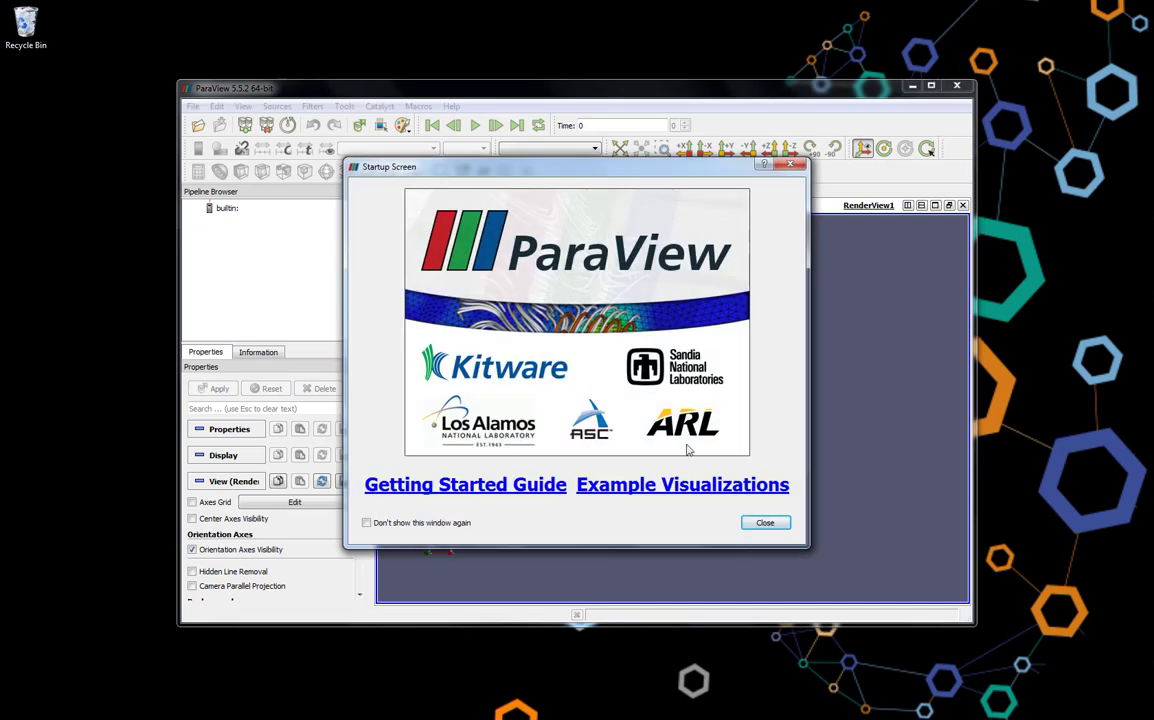
Dismiss the startup screen permanently and maximize the ParaView window.
click(366, 522)
click(763, 522)
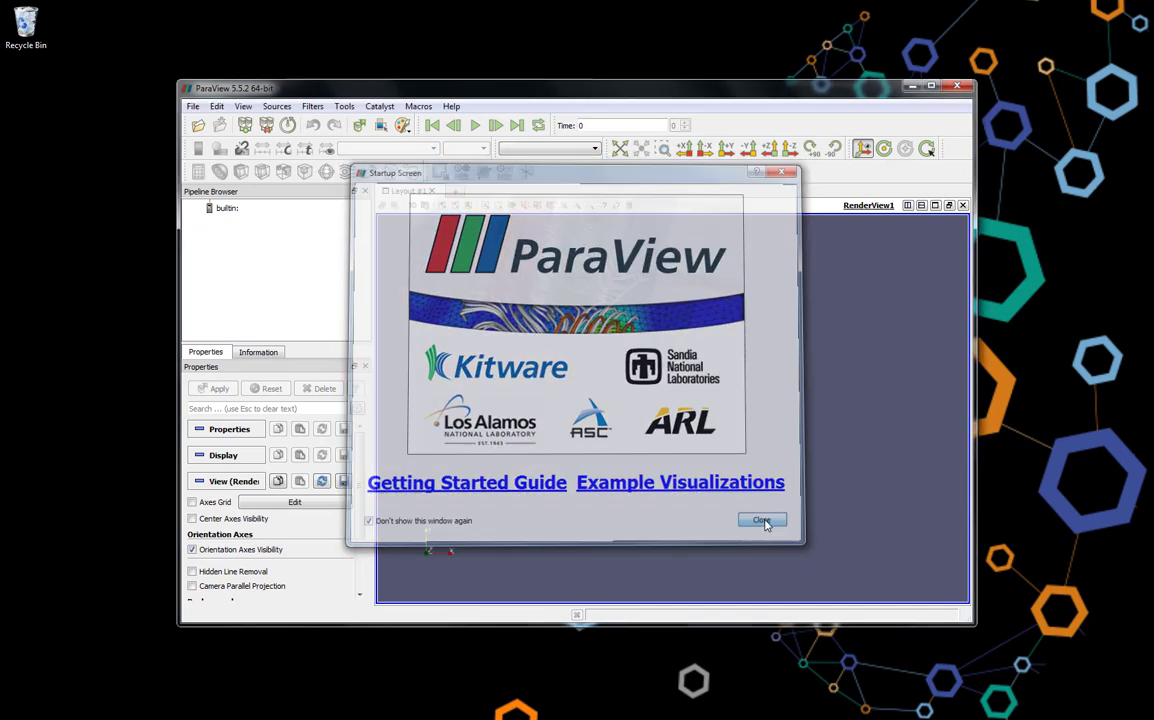
click(927, 86)
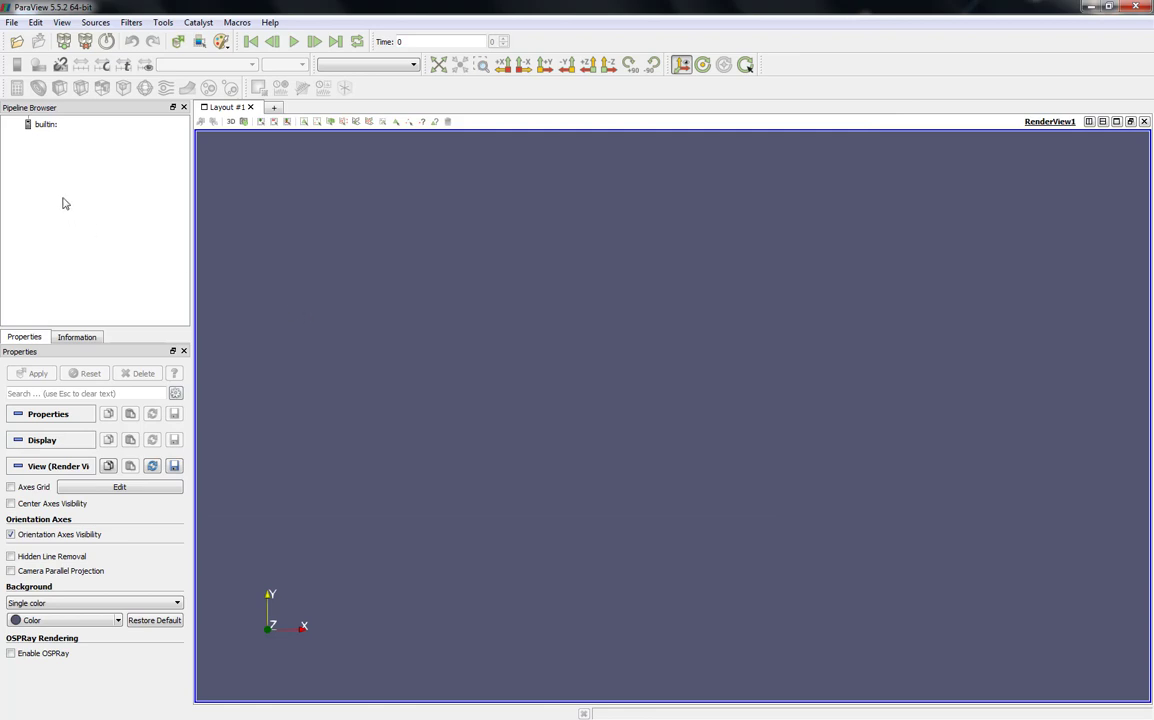
Browse to Documents > TransAT > 2.1 - cylinder > multiblock > RESULT in the Open dialog.
click(17, 43)
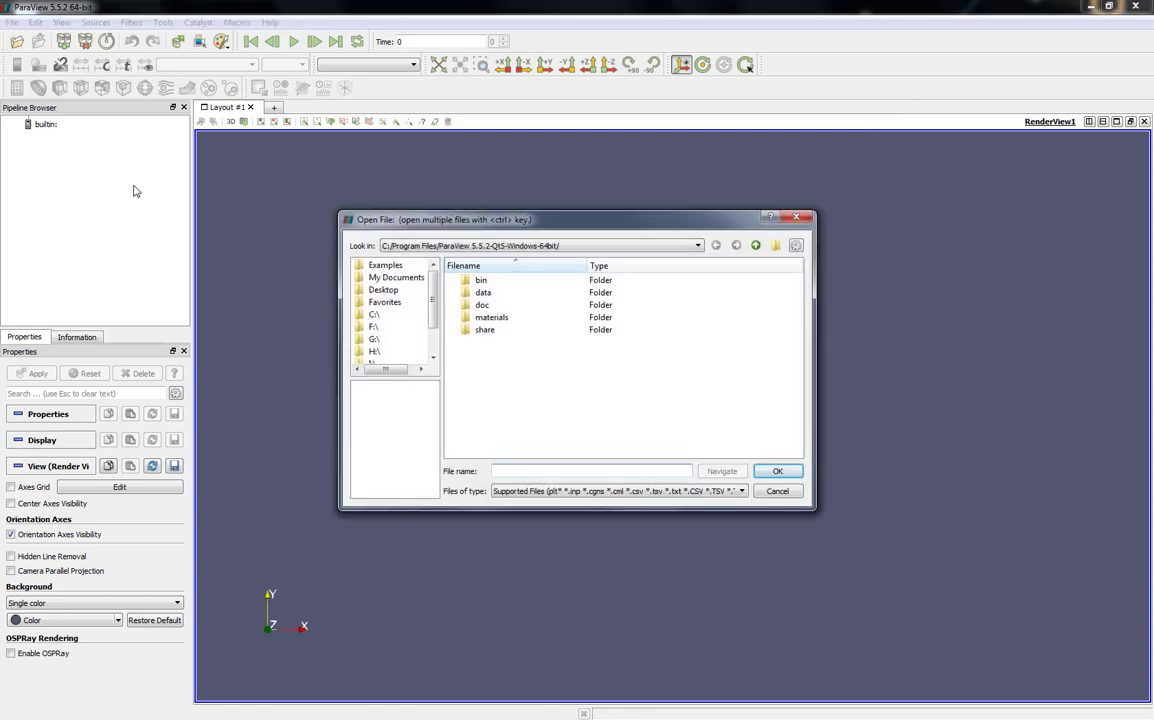
click(394, 281)
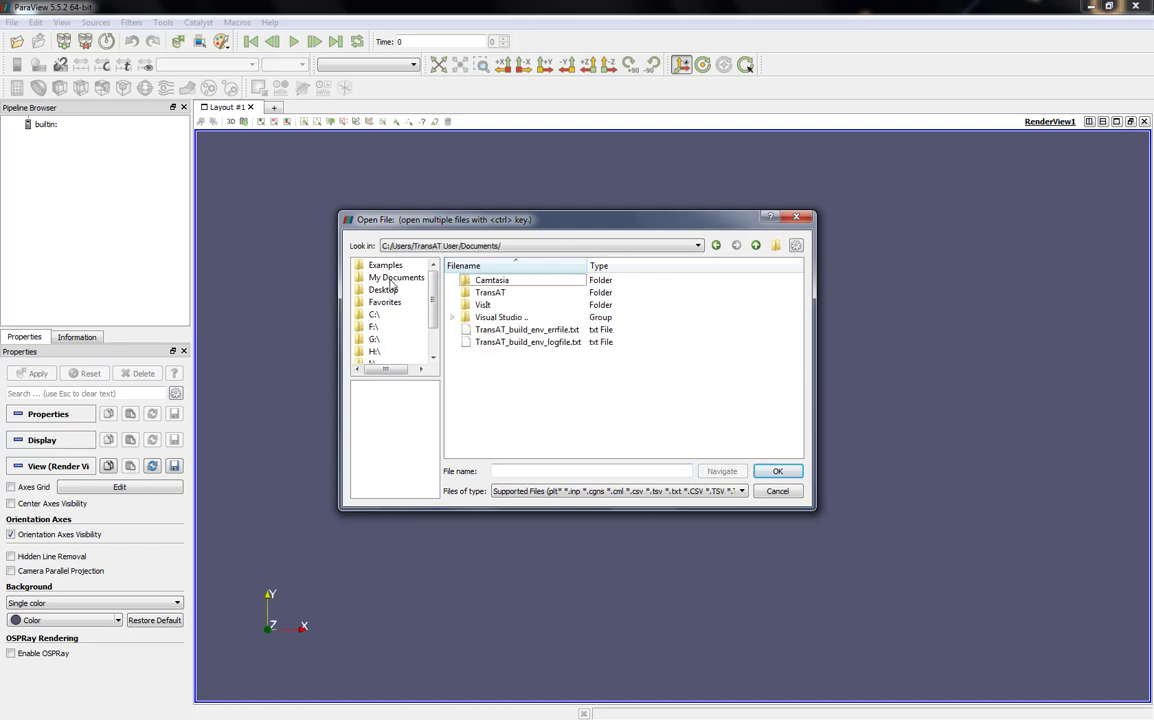
double_click(490, 292)
click(490, 283)
double_click(490, 283)
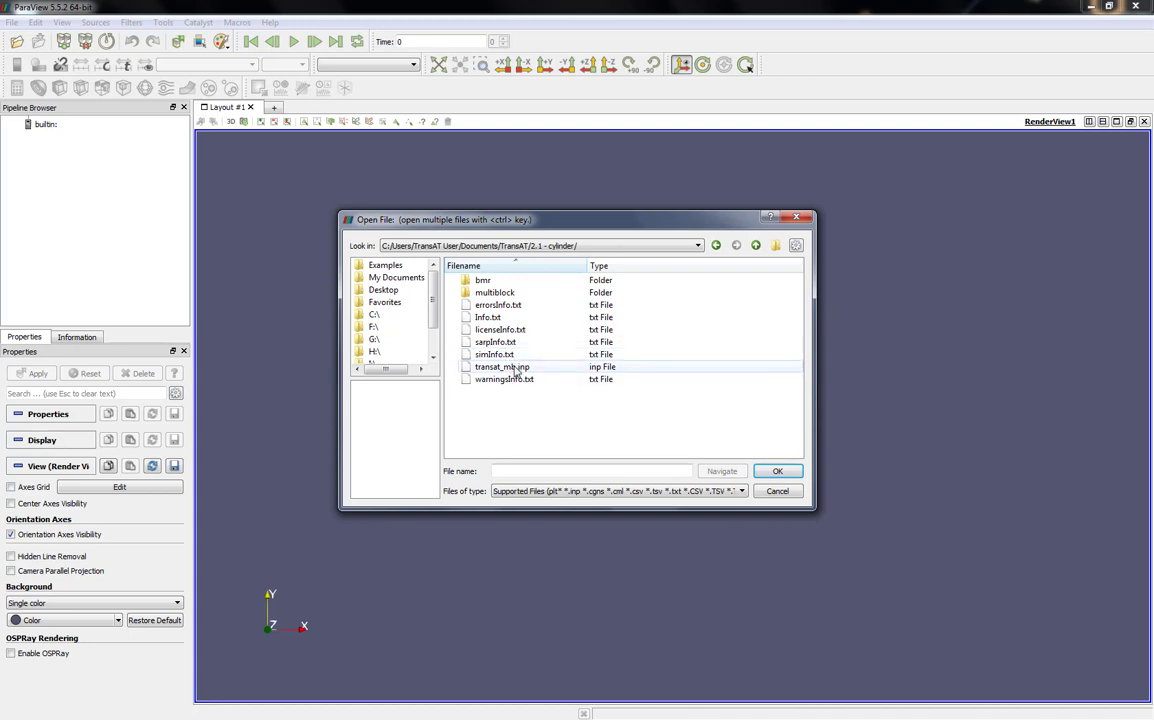
double_click(495, 293)
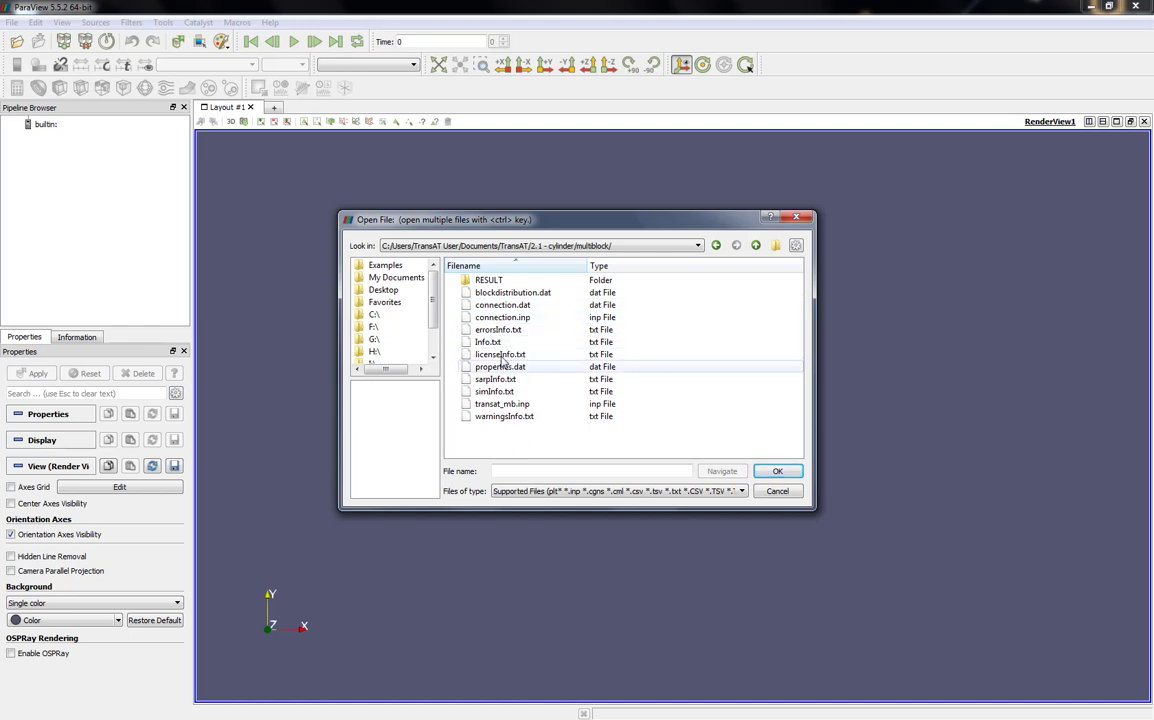
double_click(489, 281)
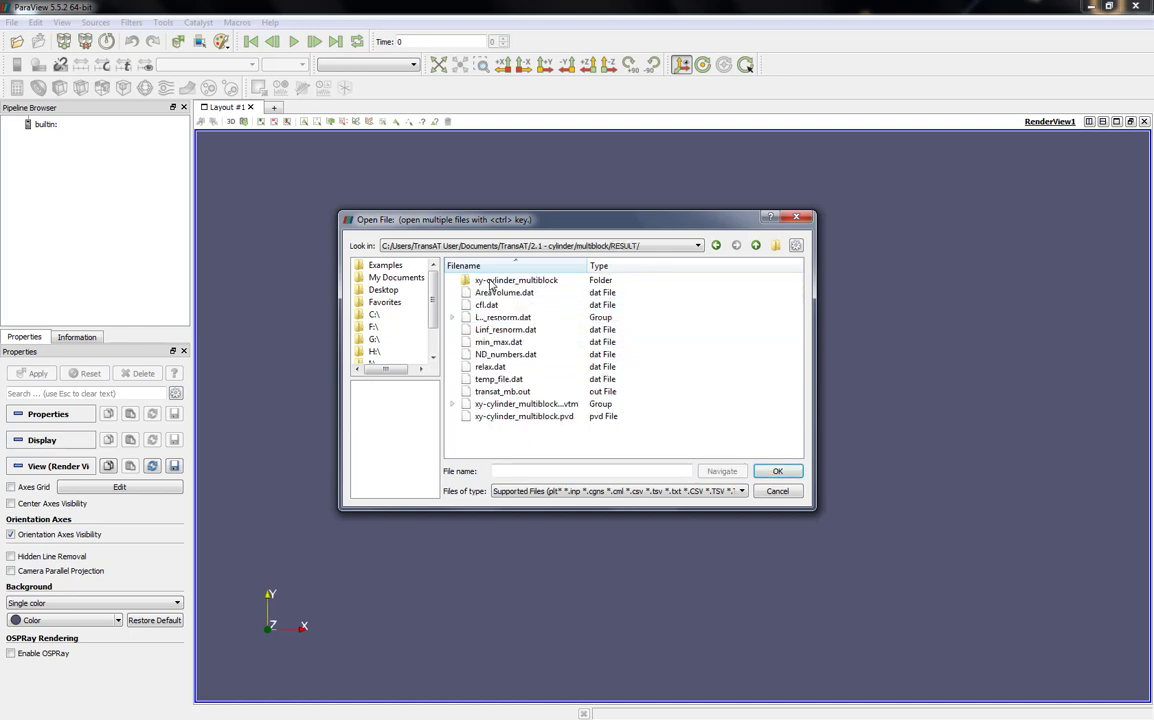
Select the whole xy-cylinder_multiblock vtm series and open it.
click(550, 405)
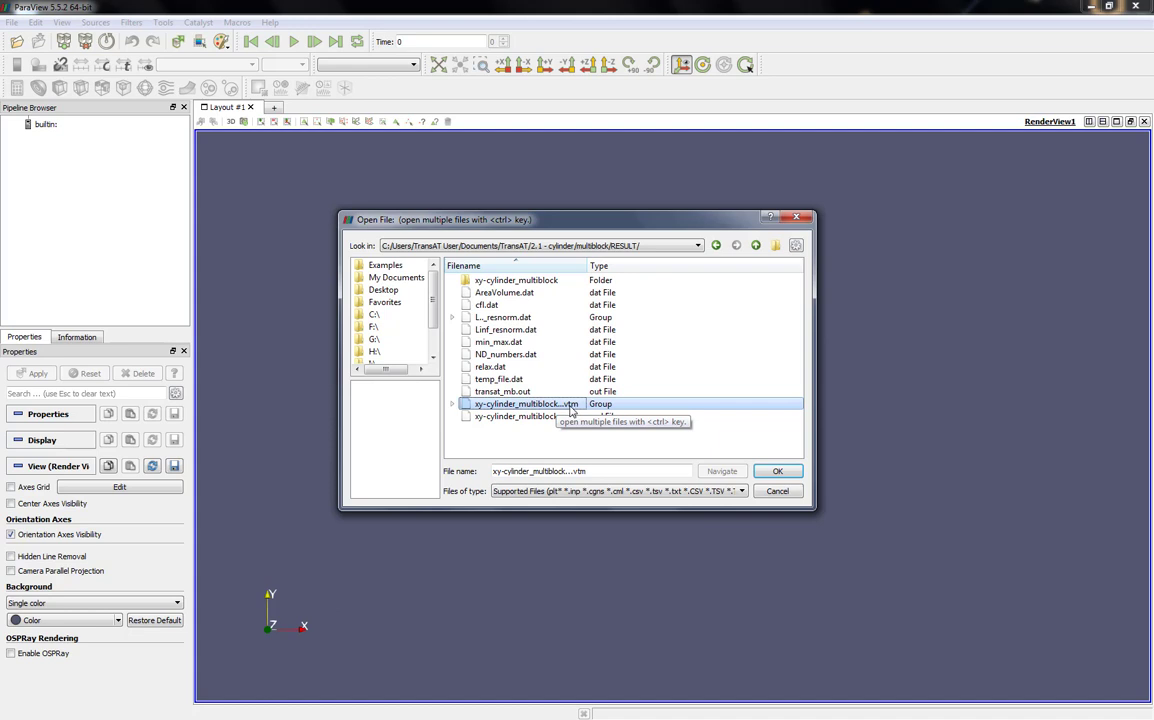
click(452, 404)
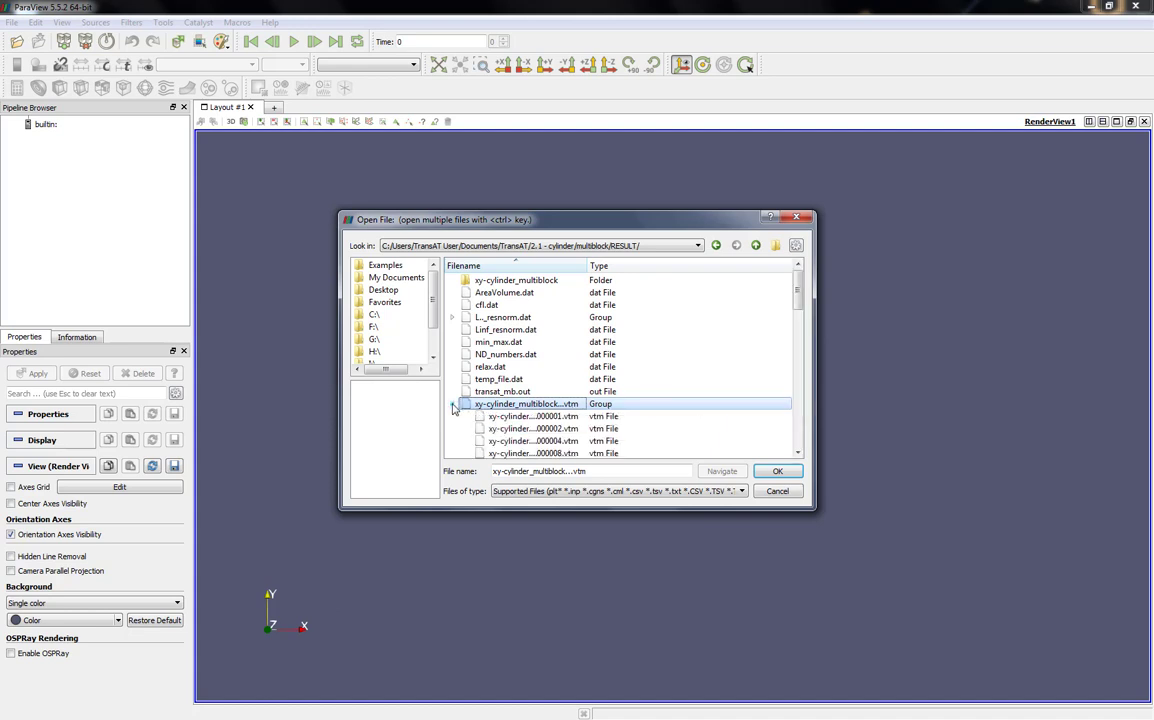
scroll(540, 420, down, 2)
click(538, 404)
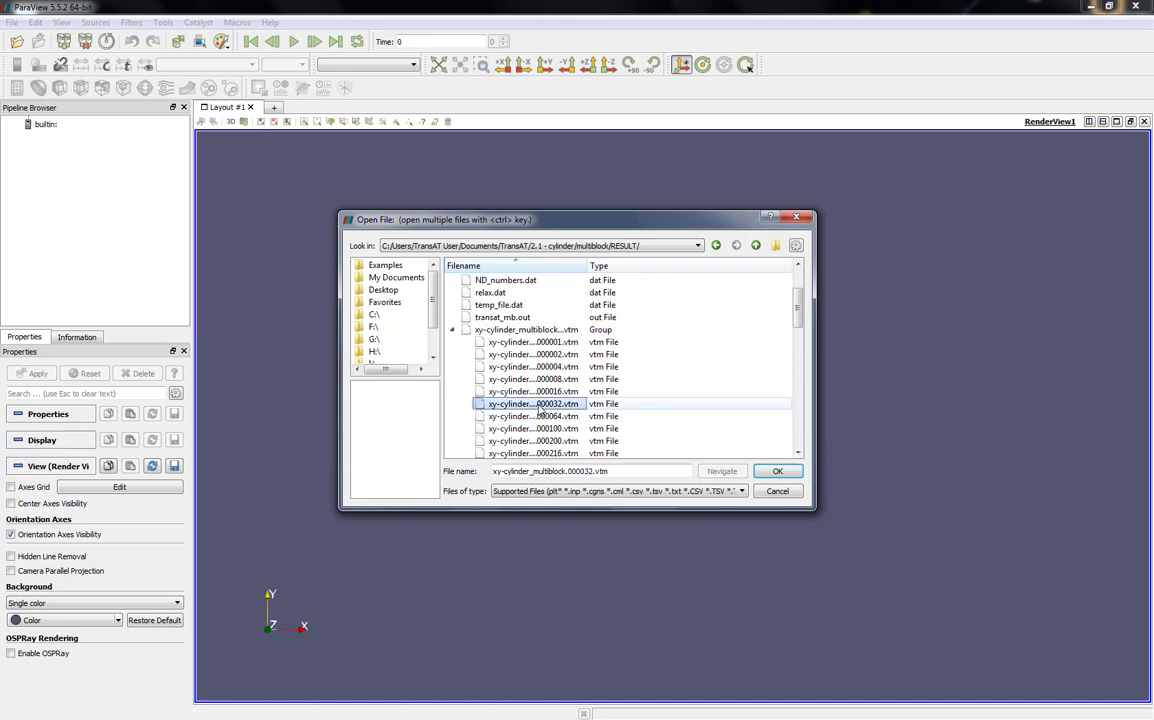
scroll(540, 408, down, 1)
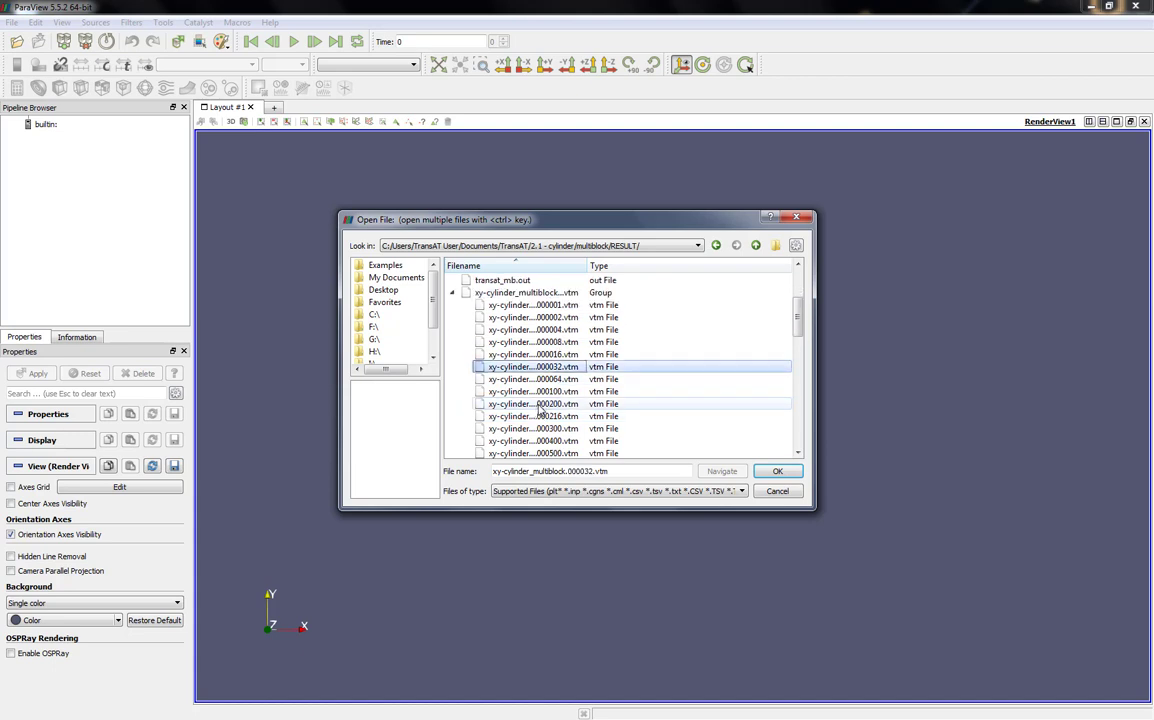
click(533, 294)
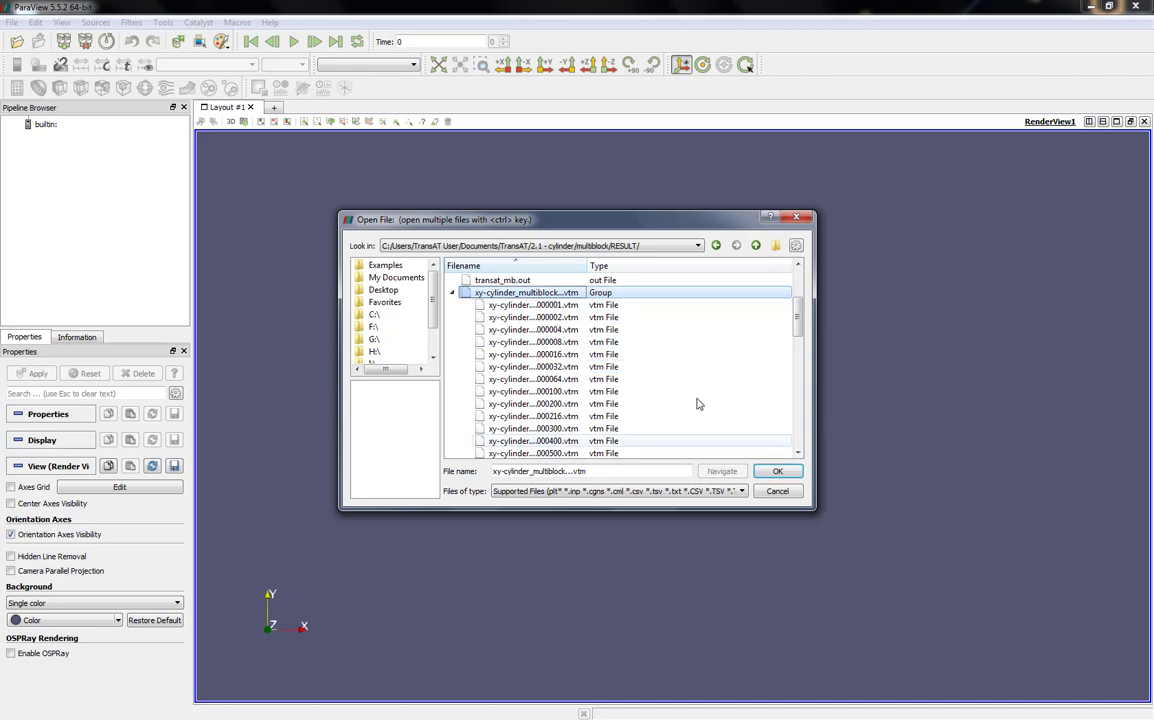
click(453, 293)
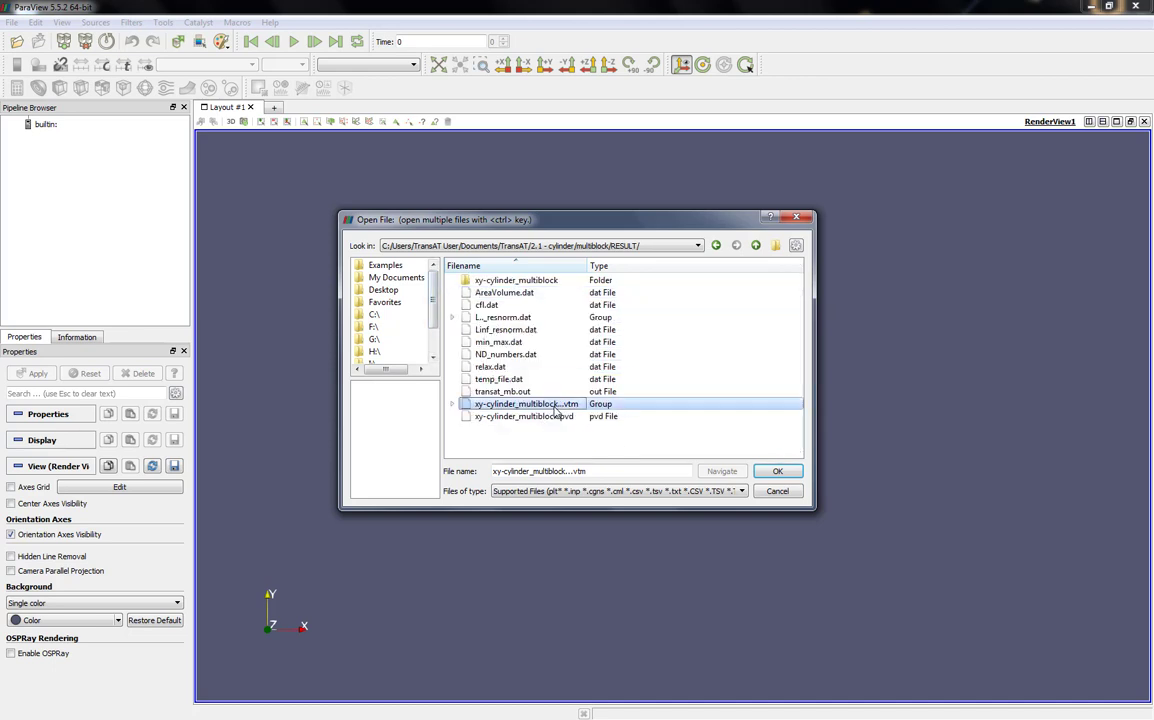
click(790, 475)
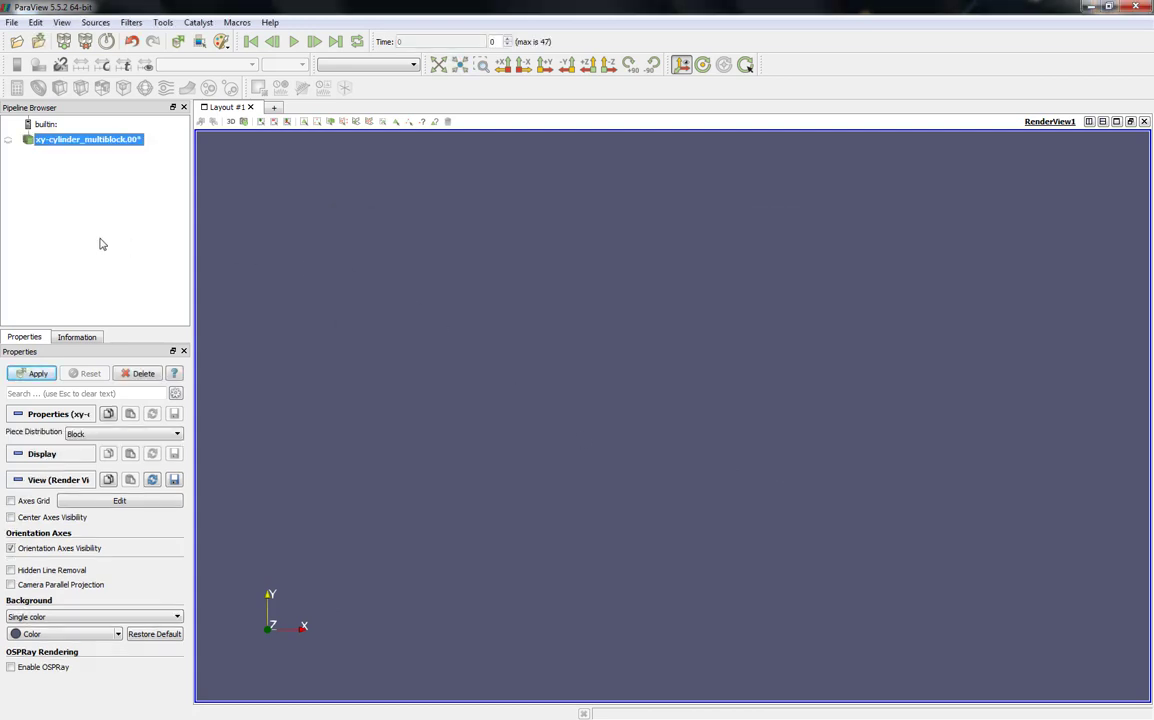
Apply the loaded series and colour it by EmbI, briefly trying p first.
click(31, 376)
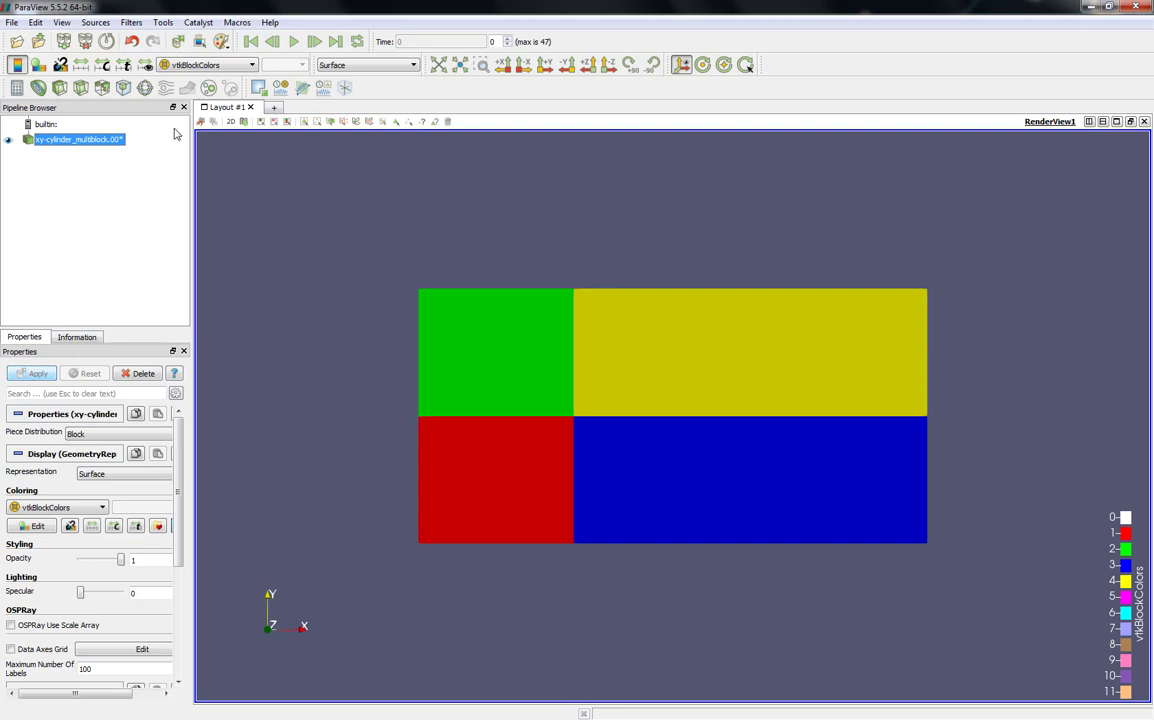
click(196, 66)
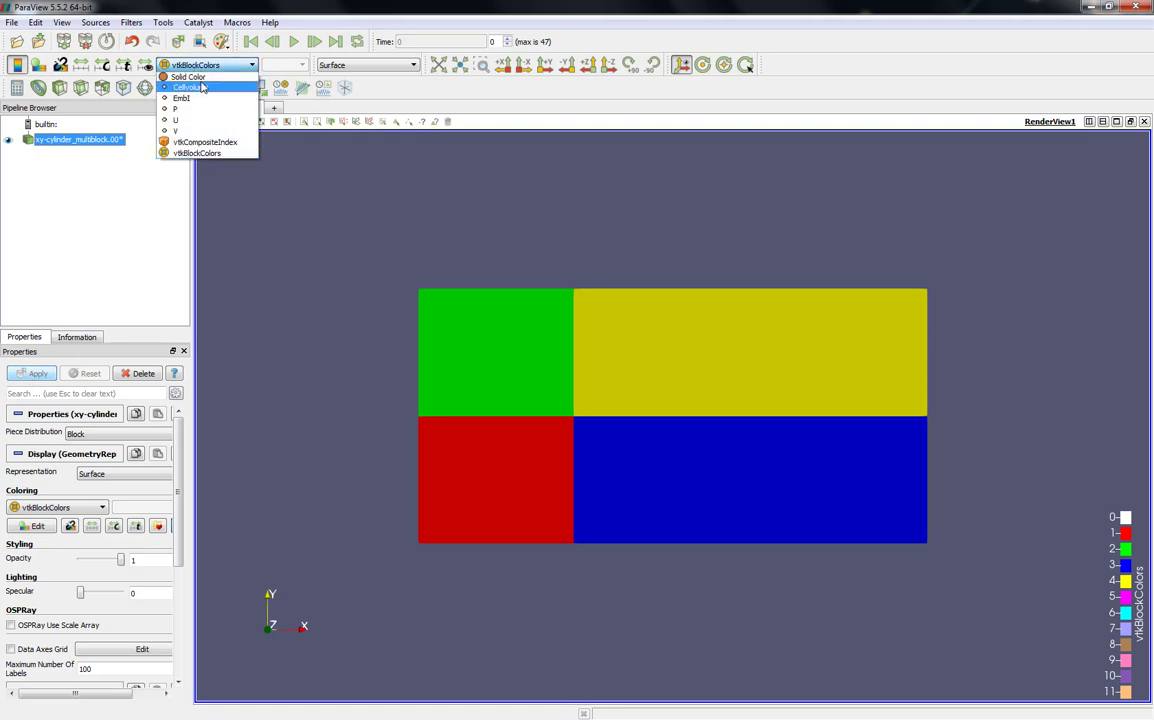
click(200, 109)
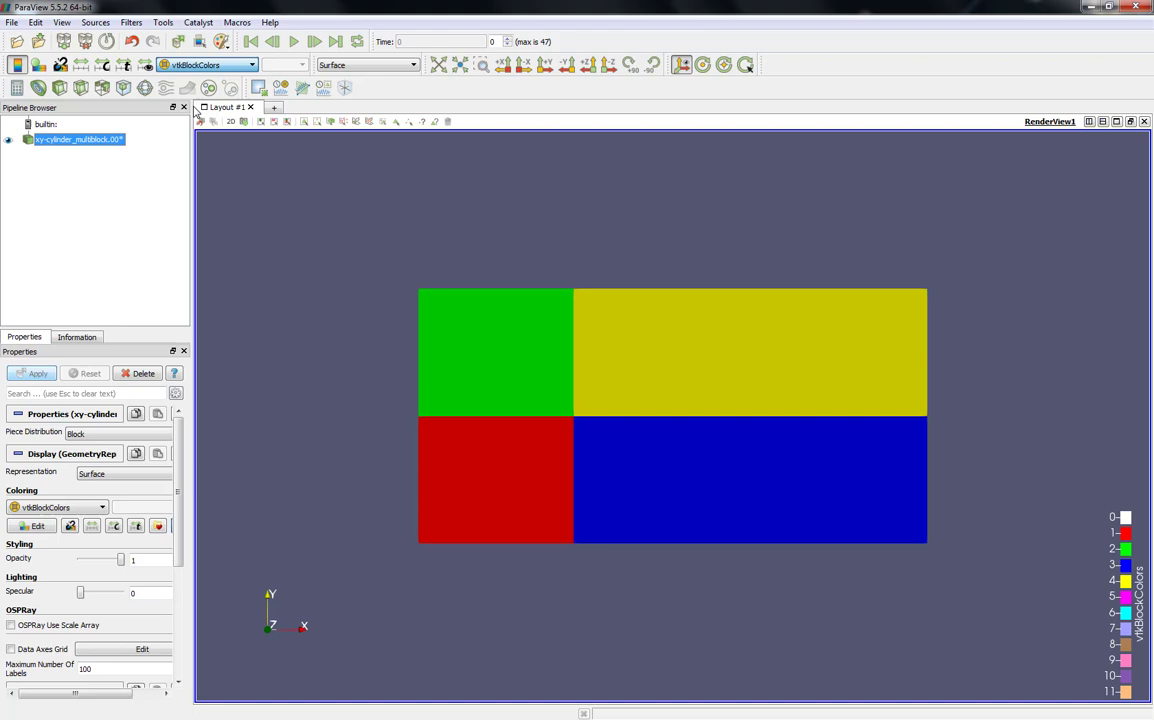
click(193, 67)
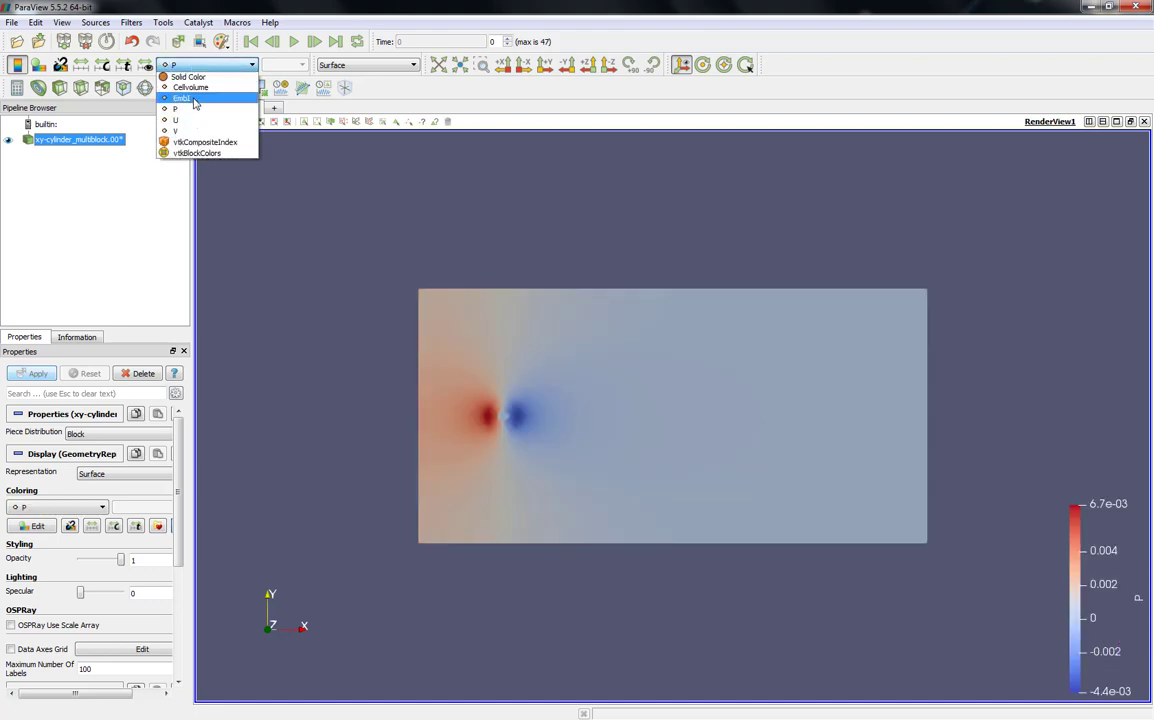
click(196, 105)
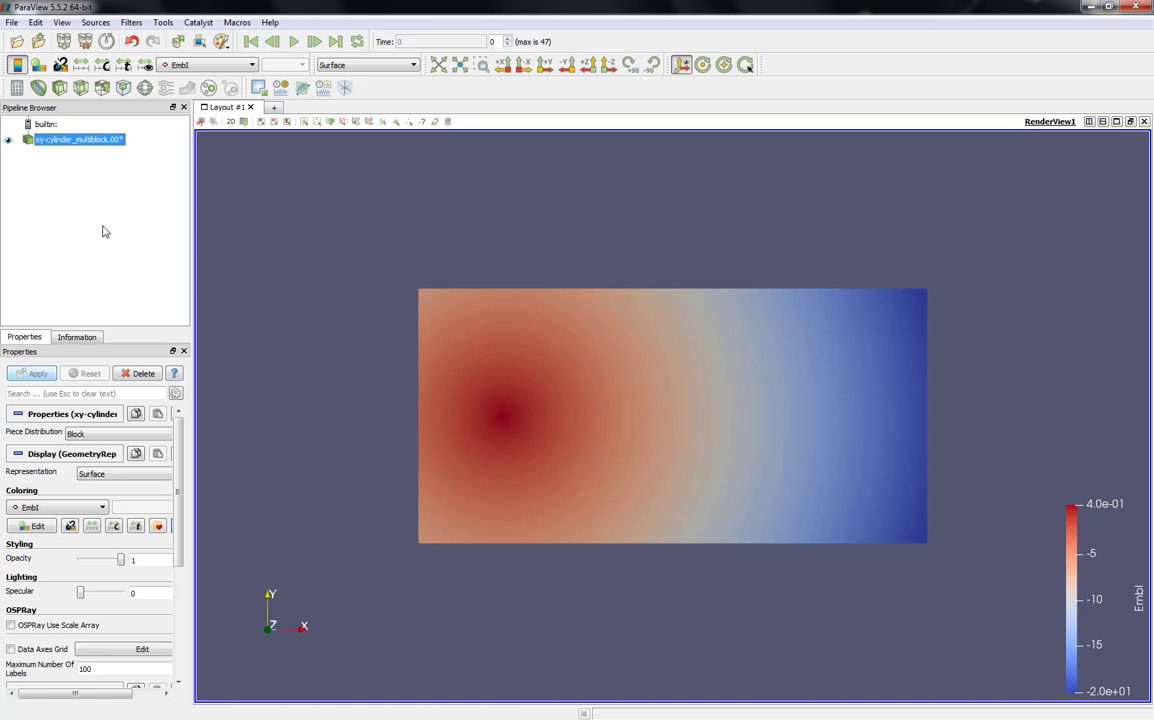
Add a Scalar Clip on EmbI at value 0 and apply it.
click(60, 90)
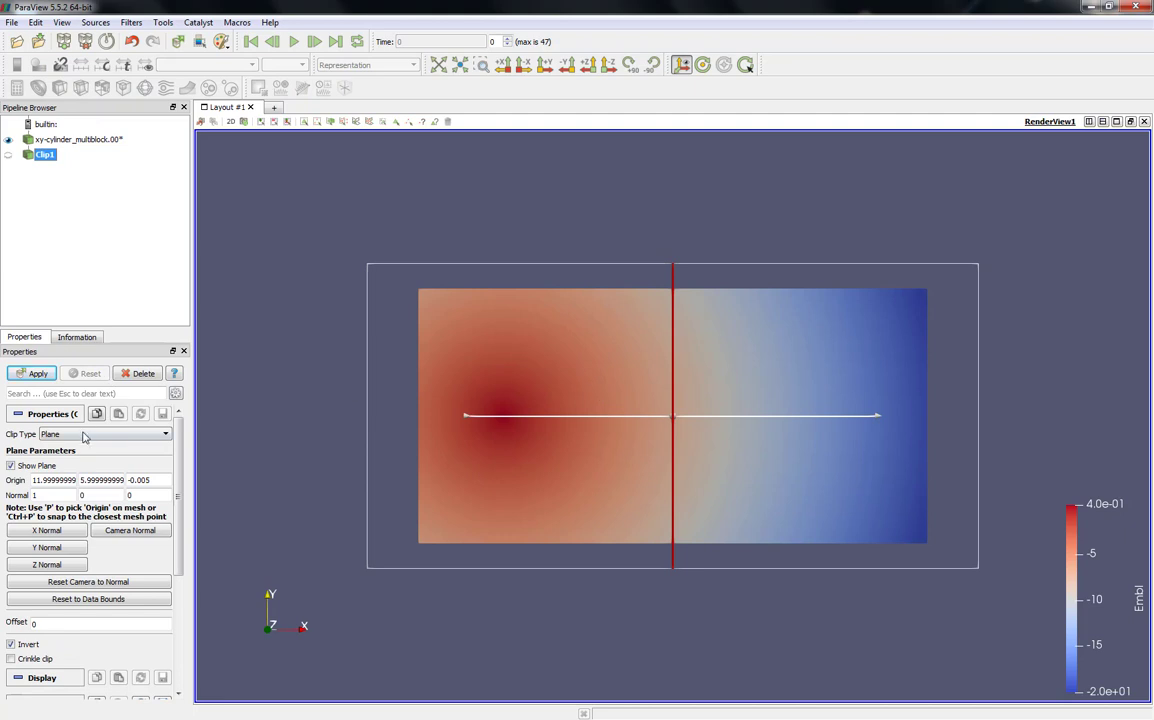
click(75, 434)
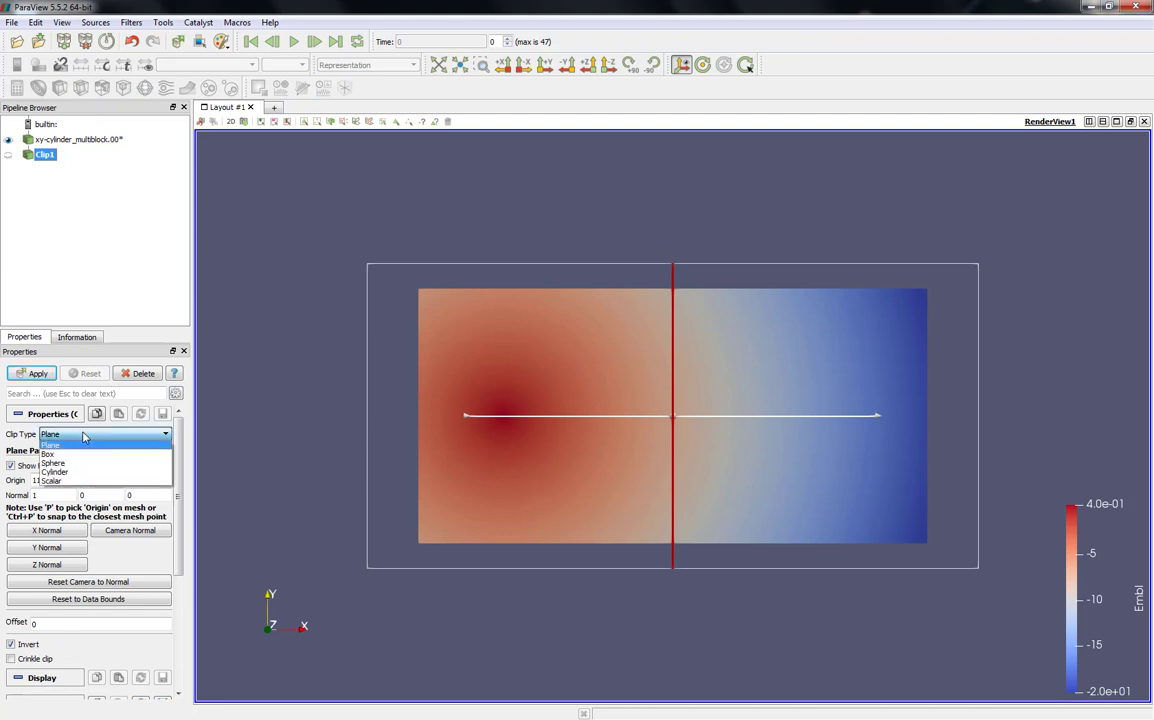
click(72, 483)
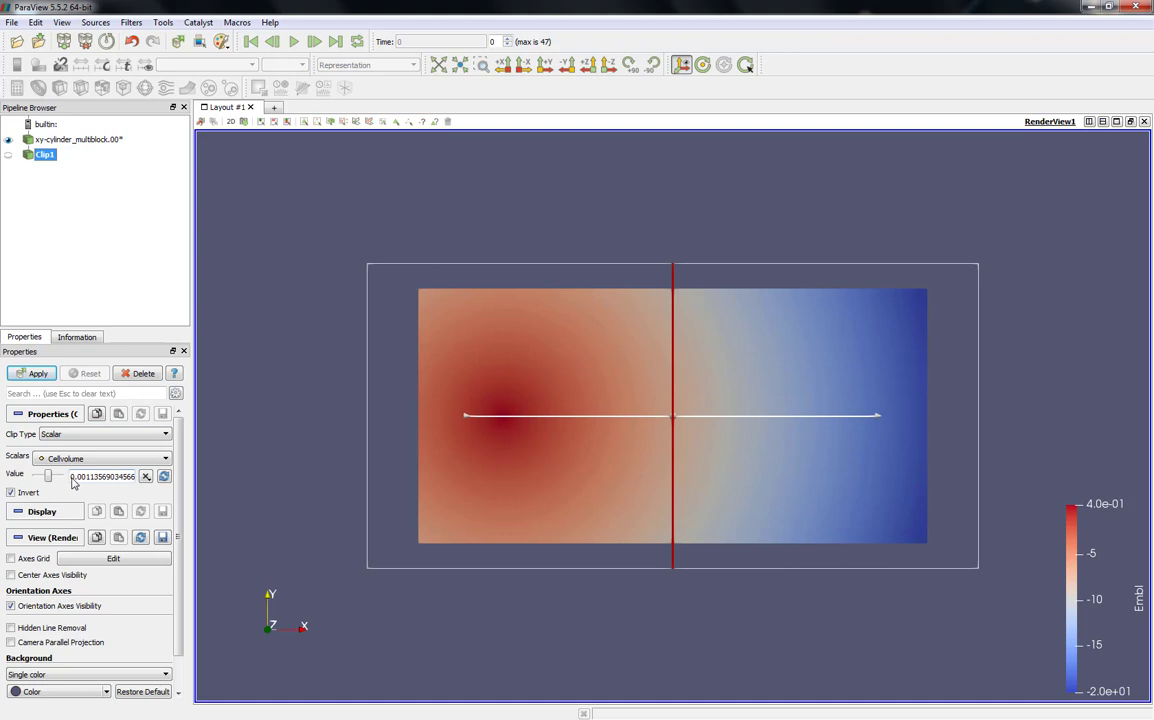
click(70, 458)
click(73, 483)
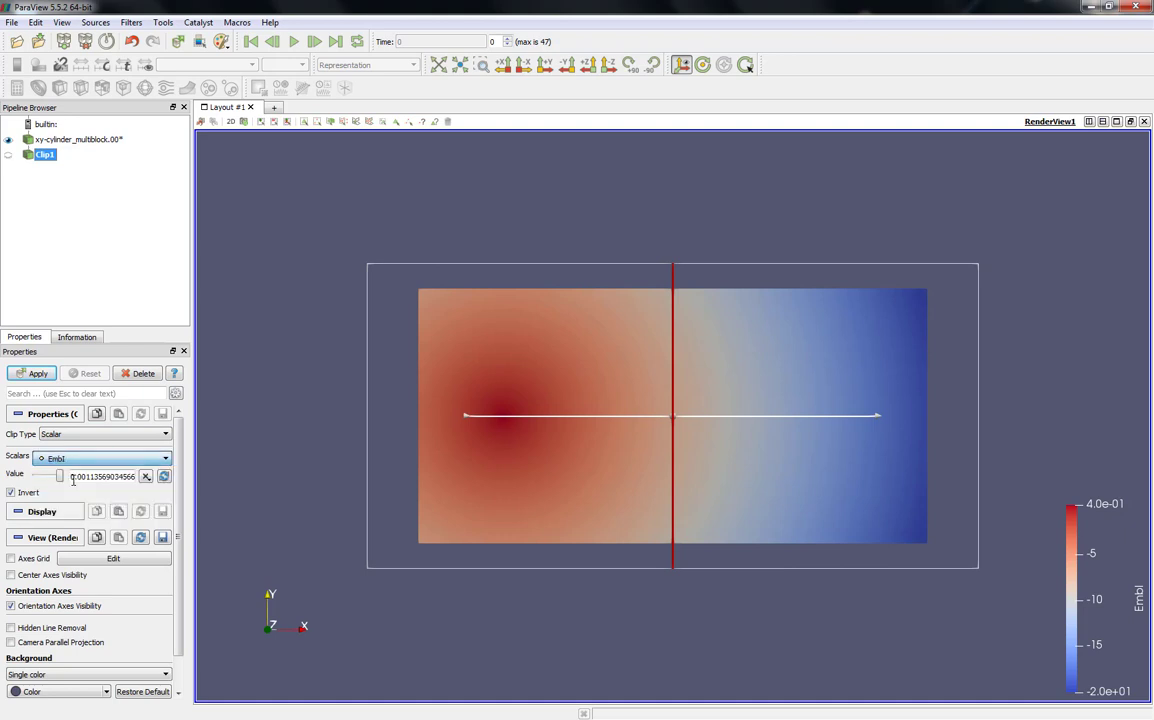
drag(75, 476, 329, 480)
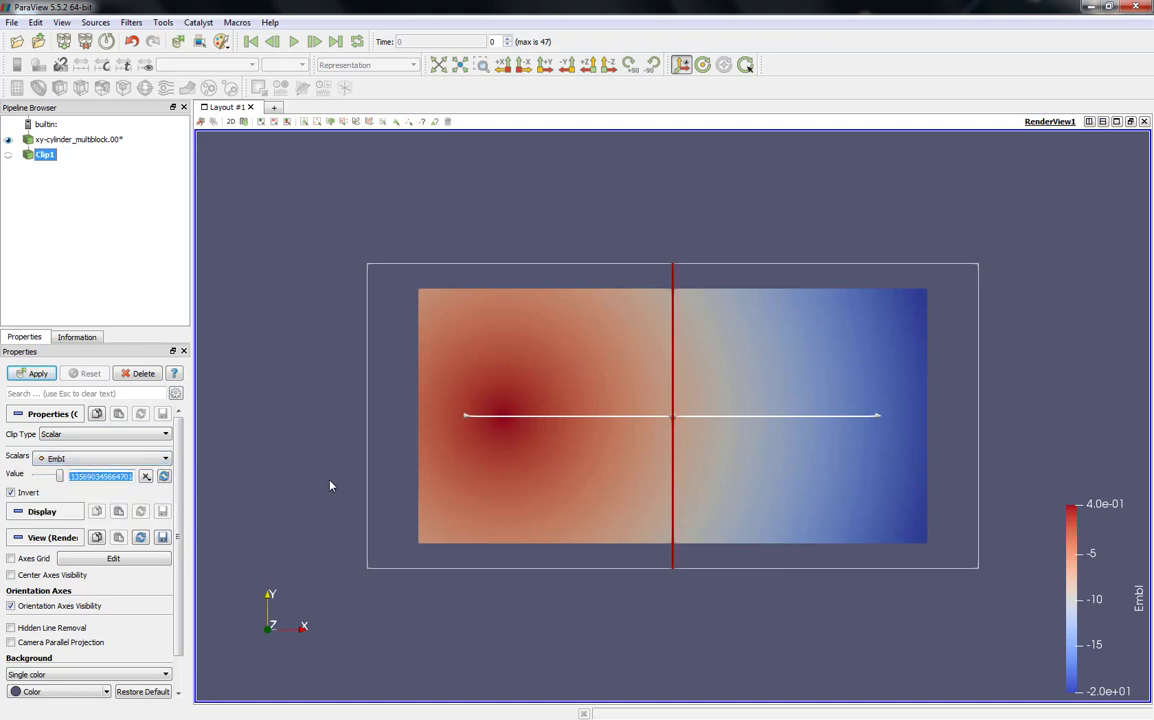
text(0)
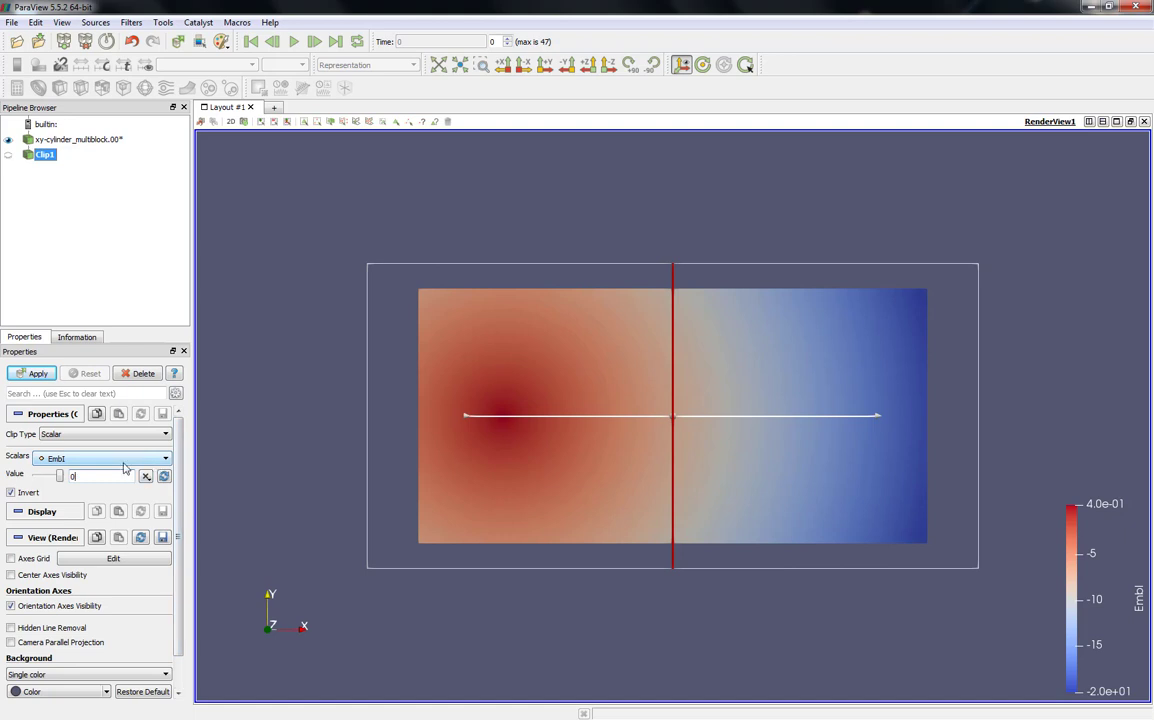
click(37, 374)
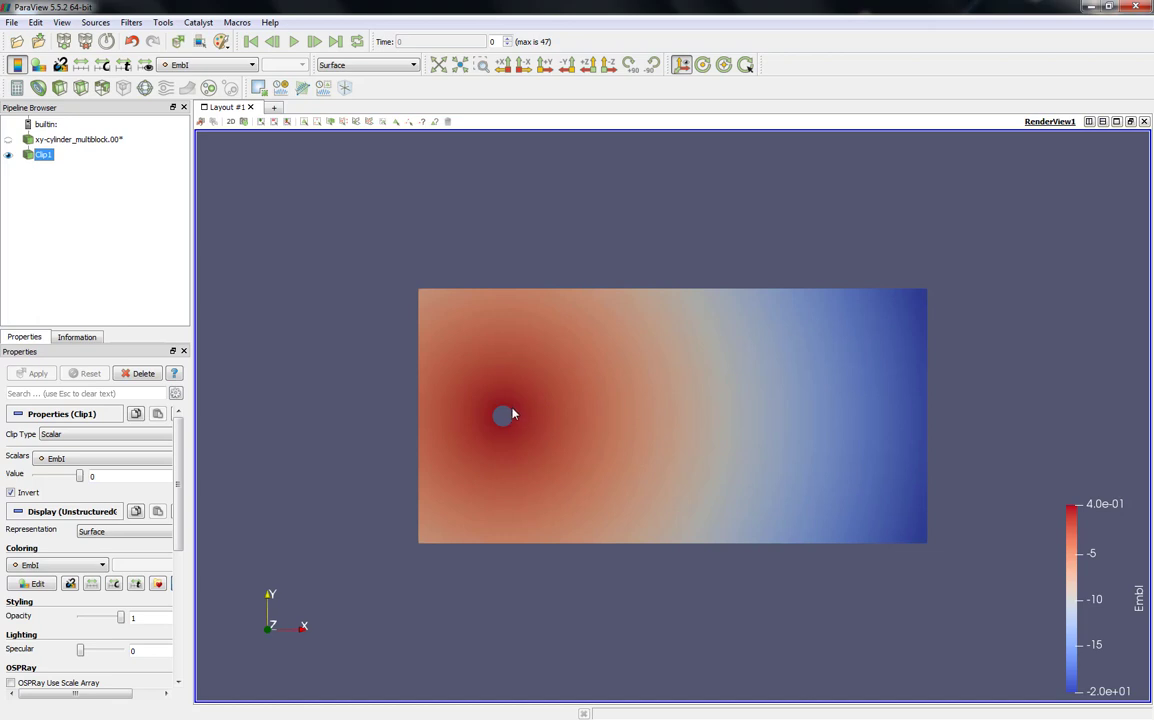
Colour the clip by P, go to time step 47, and rescale to the data range.
click(80, 66)
click(203, 66)
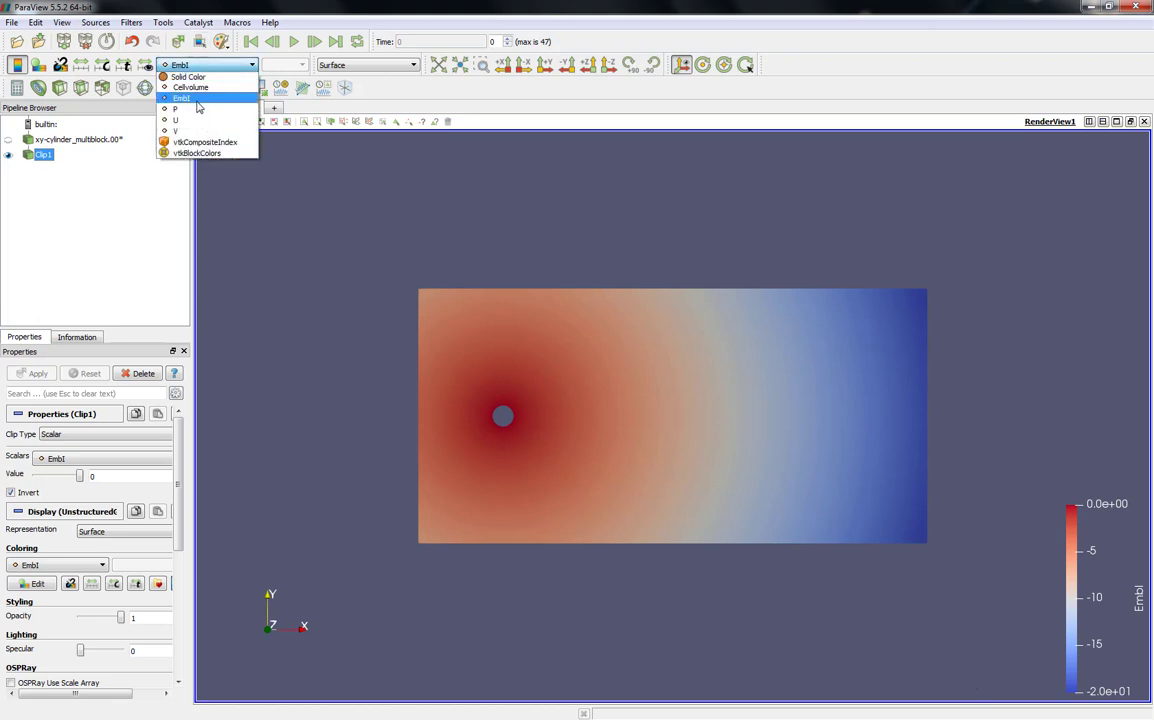
click(195, 85)
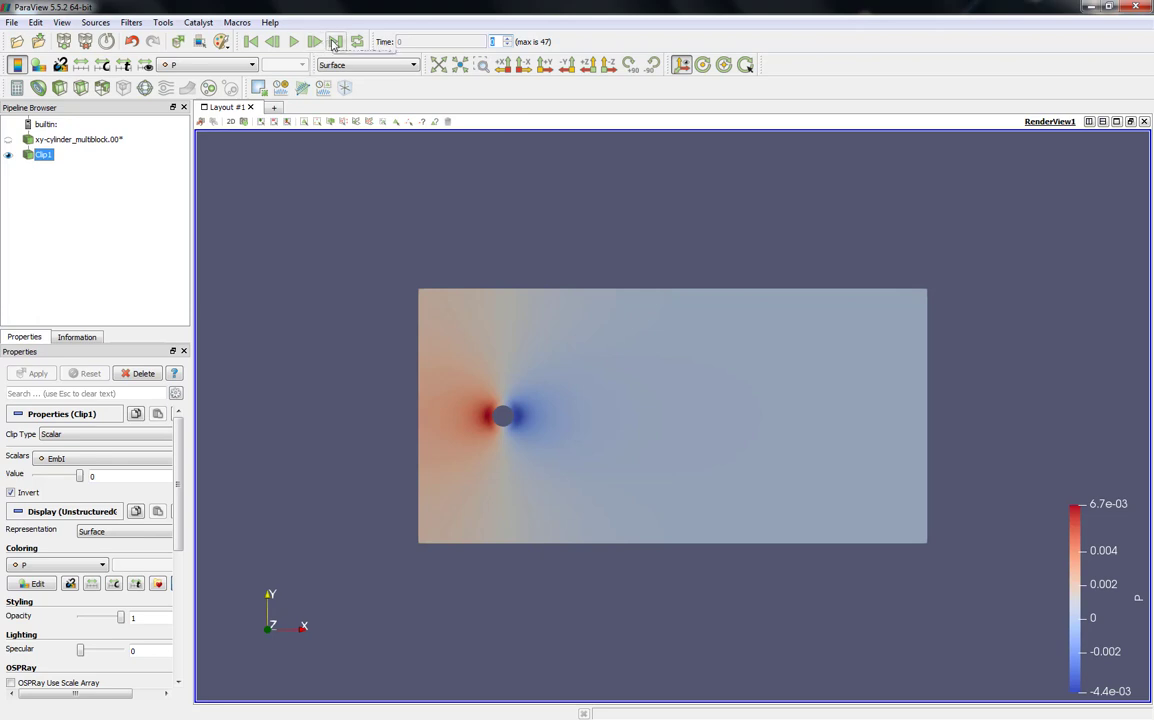
click(335, 43)
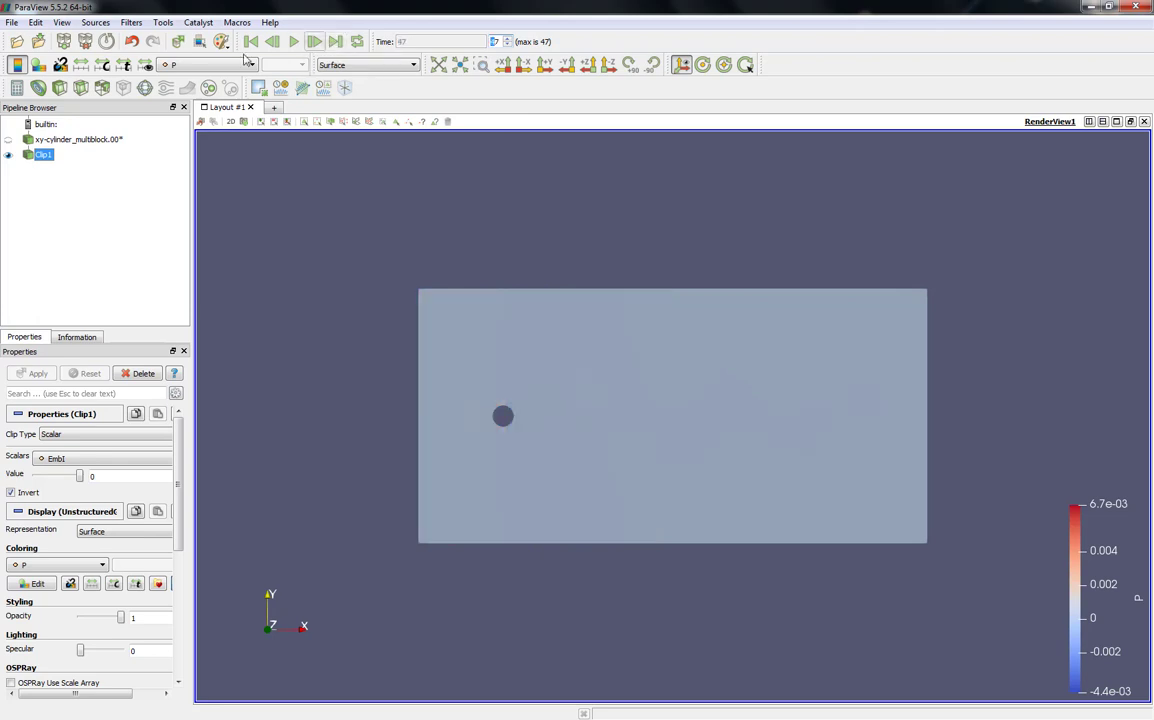
click(84, 65)
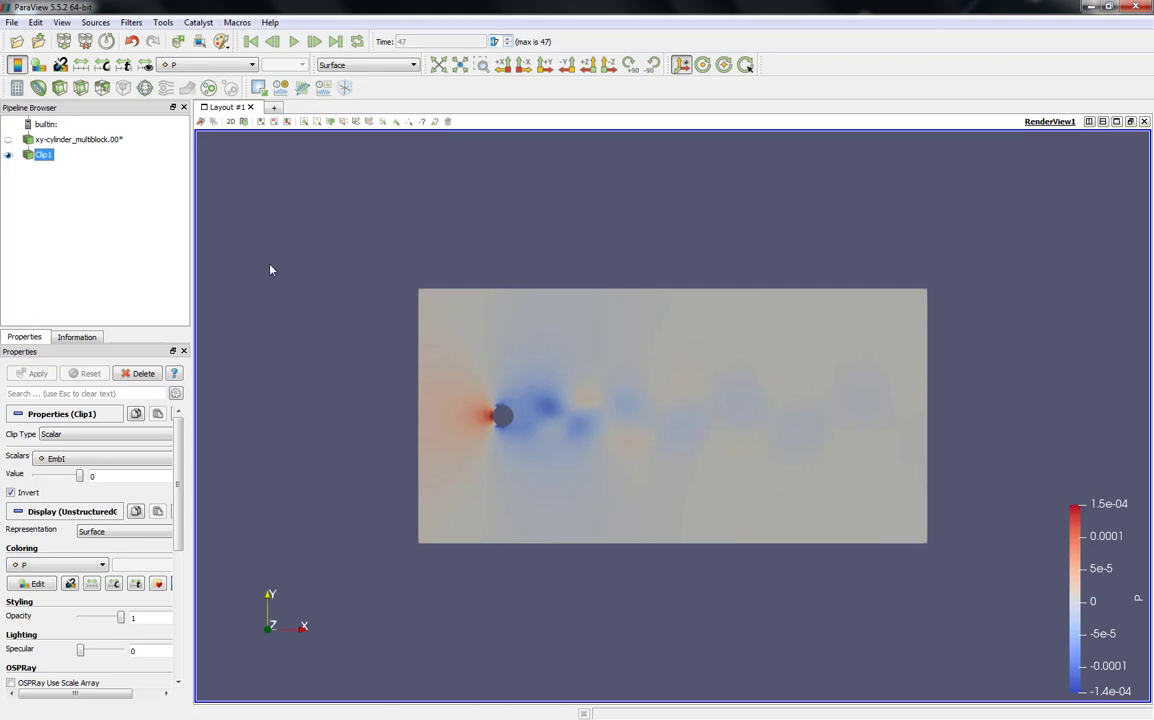
Apply the Blue to Red Rainbow preset to the P colour map.
click(38, 66)
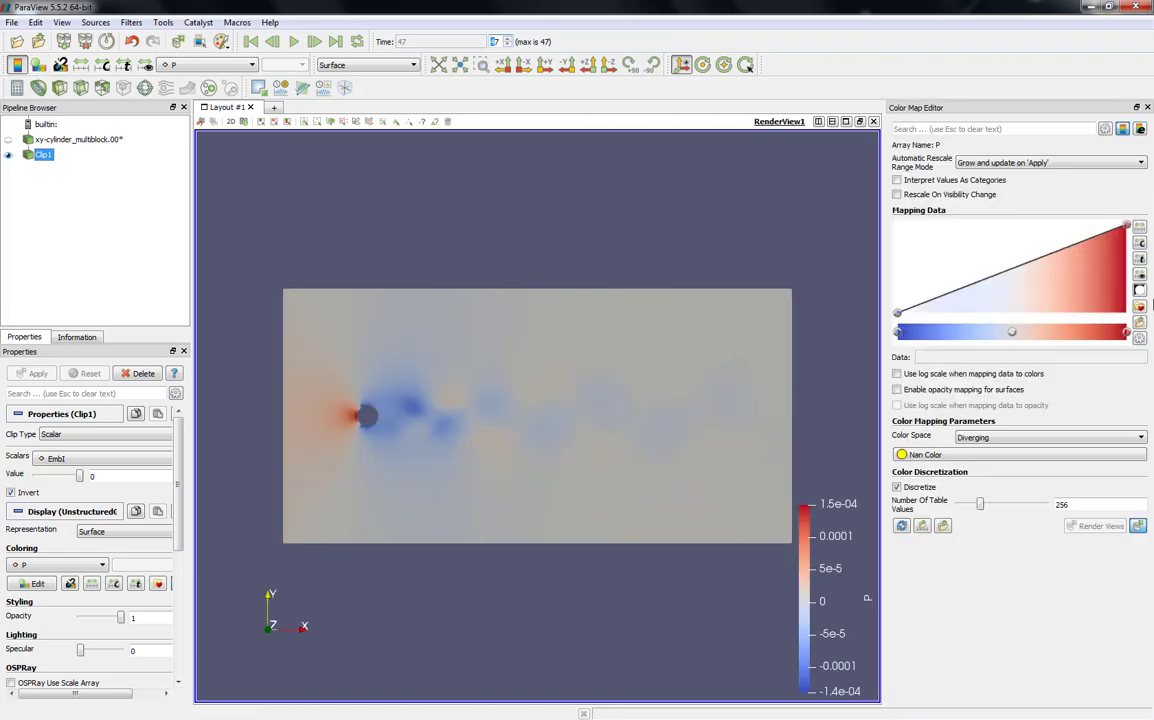
click(1140, 307)
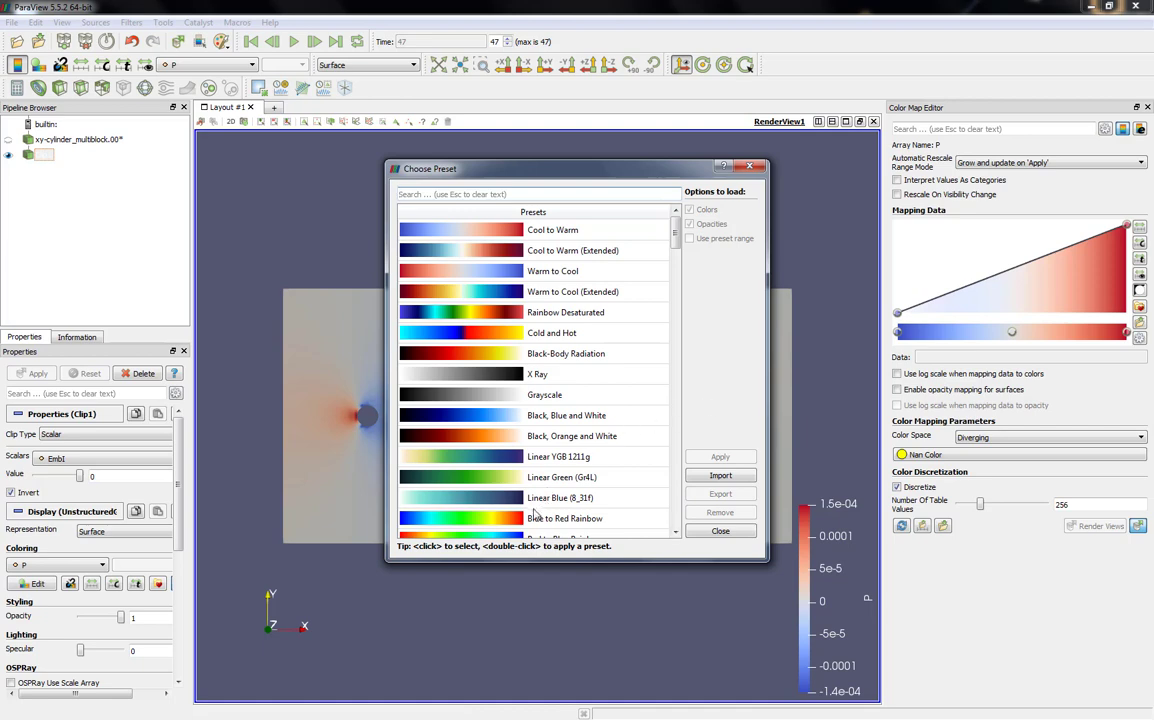
click(535, 517)
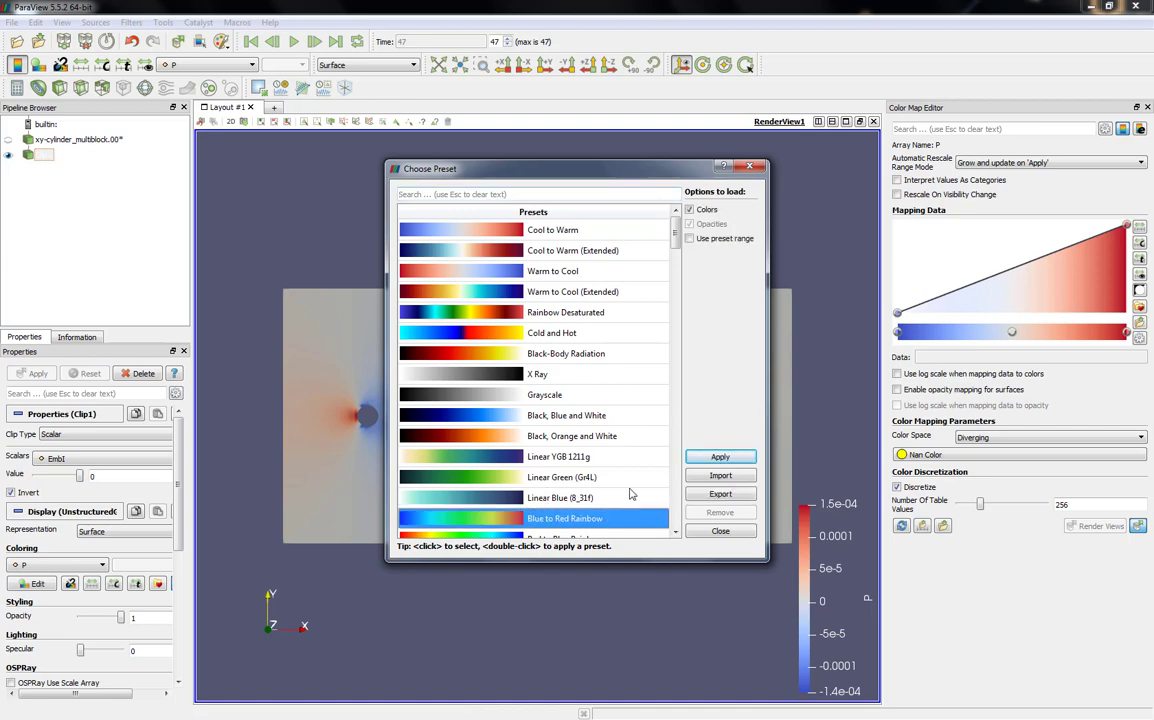
click(718, 458)
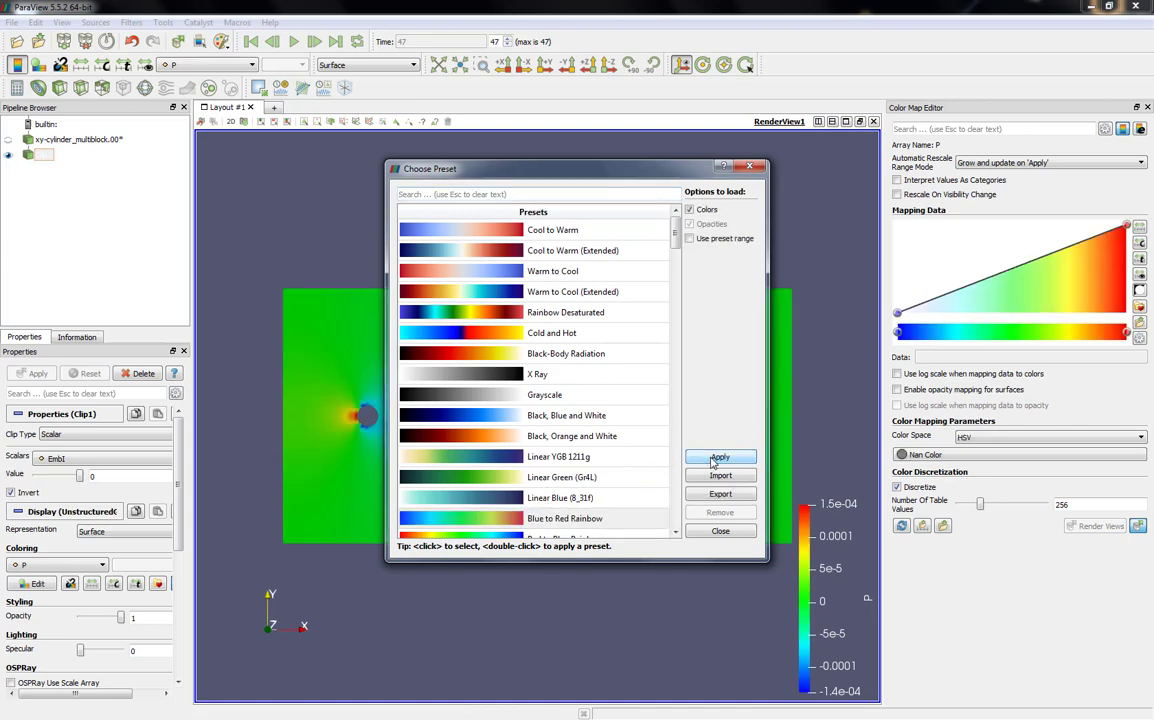
click(720, 531)
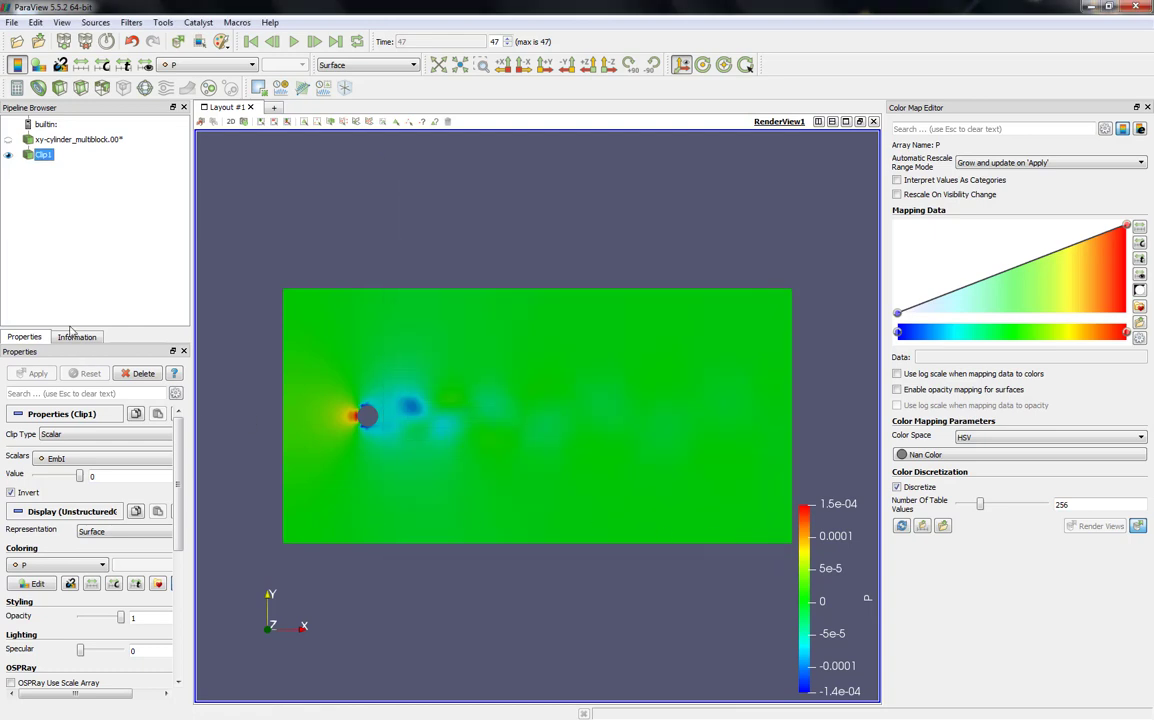
Add a Calculator filter with the result array named 'velocity Magnitude'.
click(15, 89)
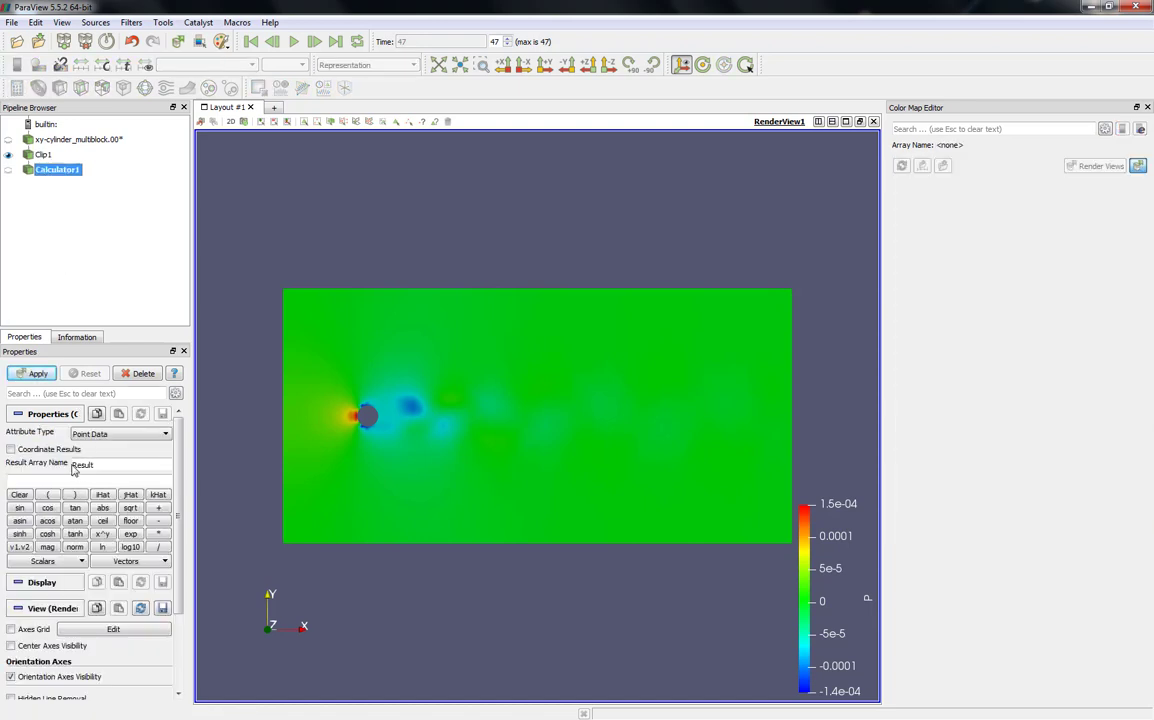
drag(99, 466, 62, 469)
text(velocity Magnitude)
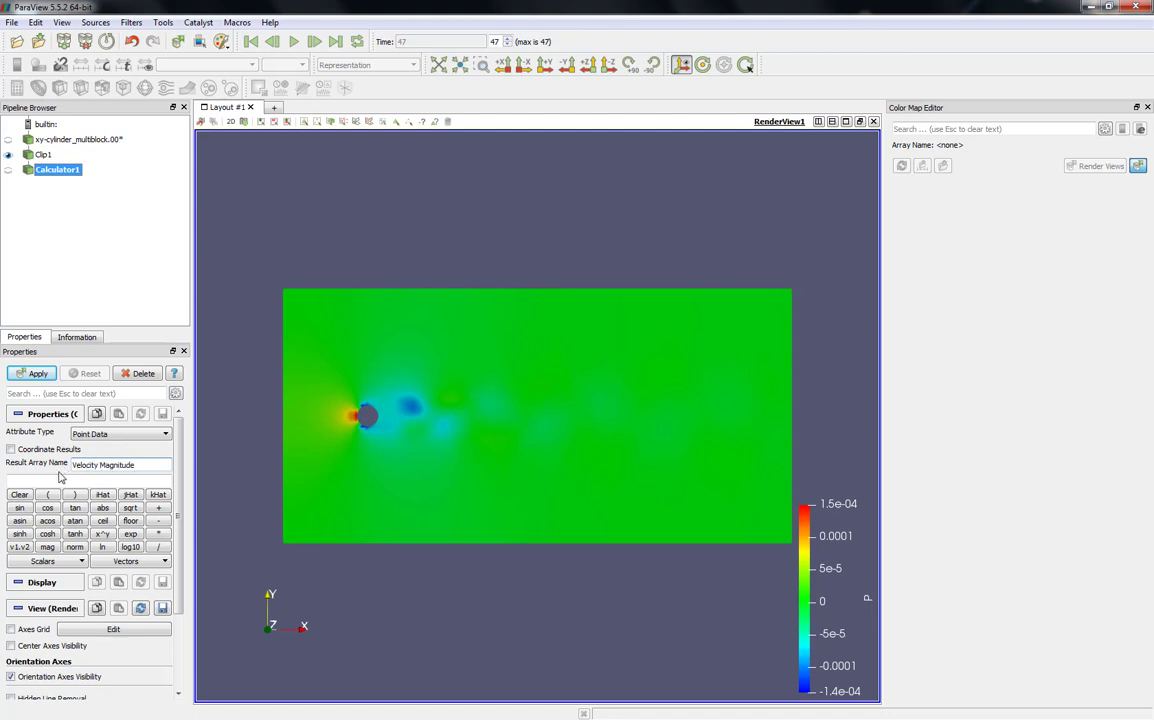
Enter the expression U*iHat+V*jHat and apply the calculator.
click(55, 563)
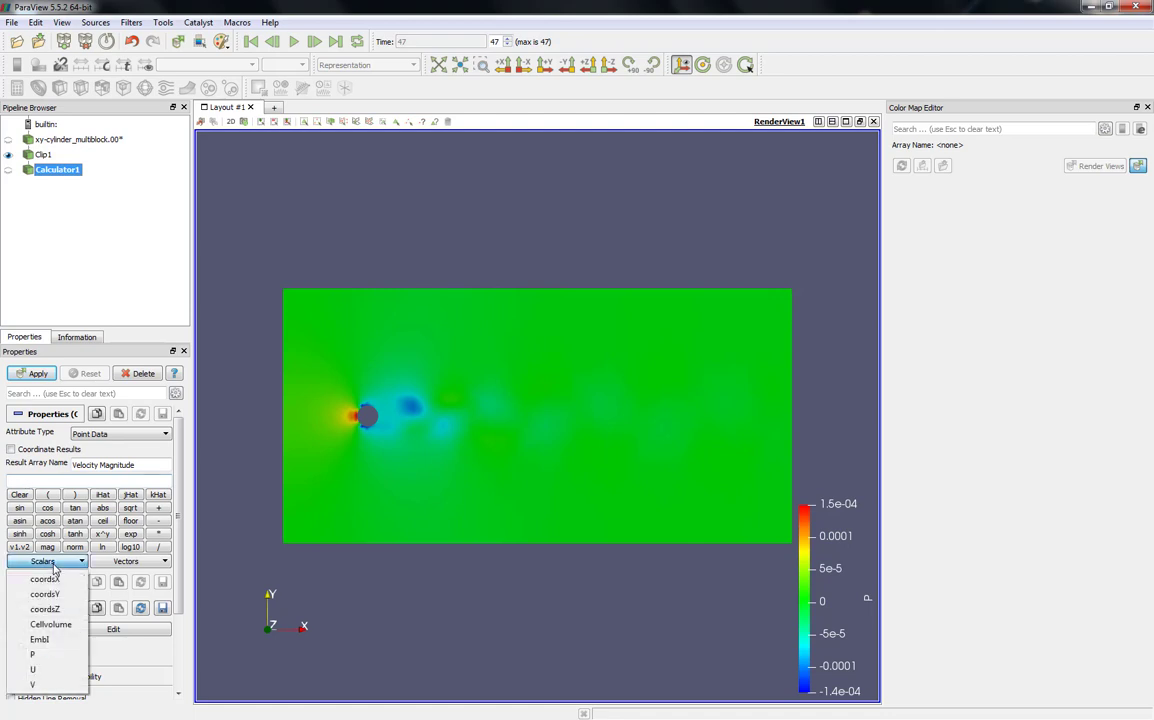
click(46, 670)
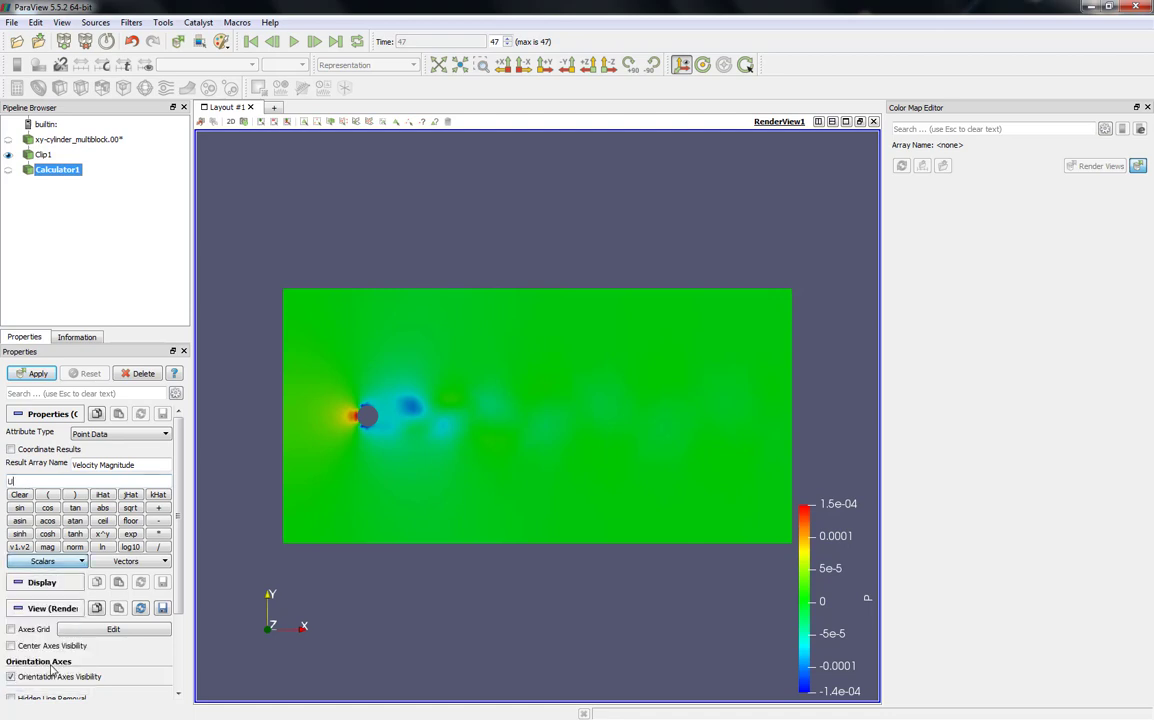
click(155, 534)
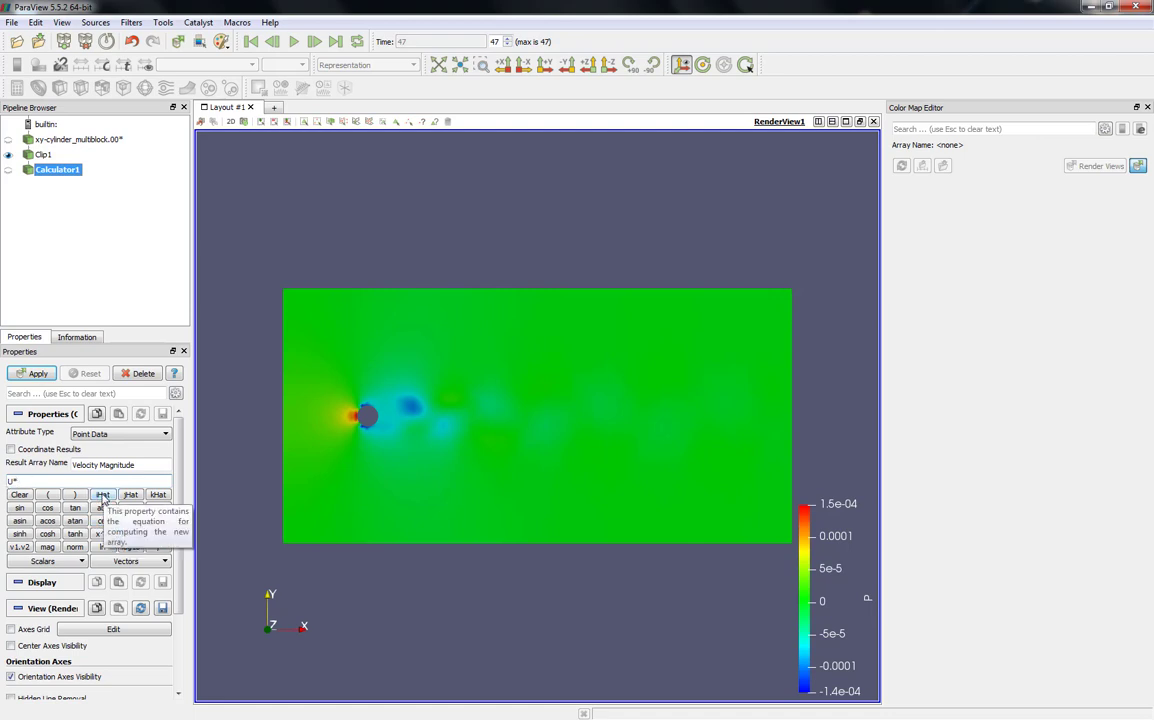
click(103, 495)
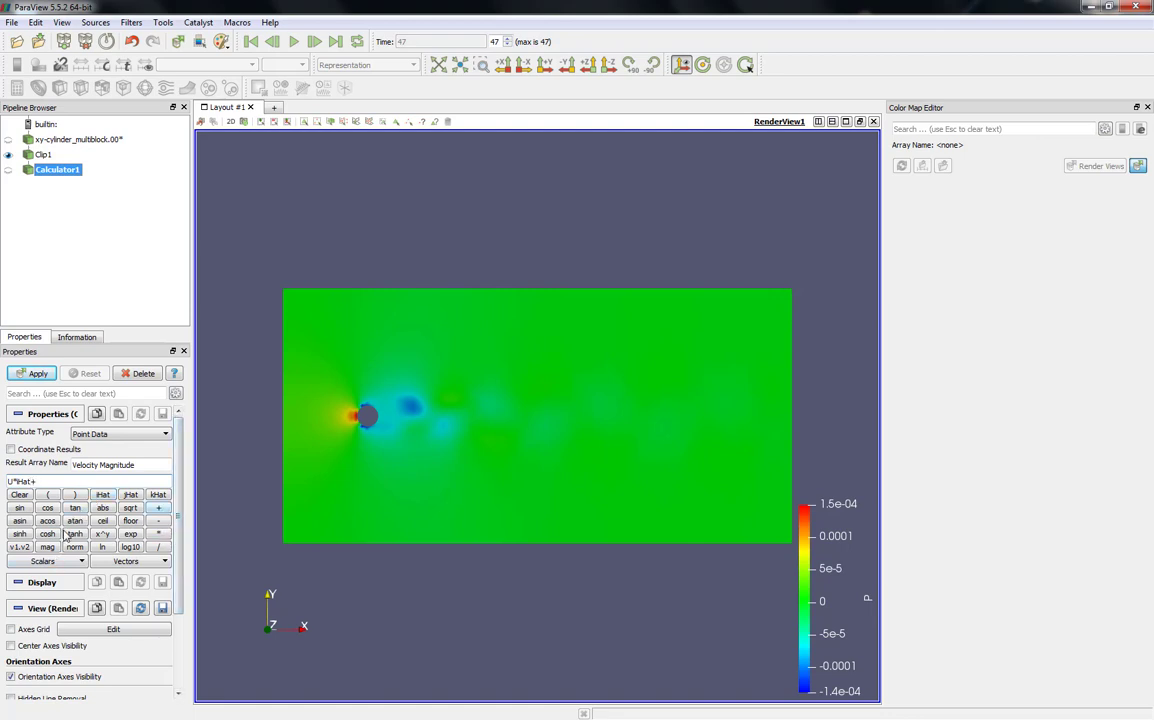
click(45, 561)
click(40, 685)
click(131, 495)
click(33, 373)
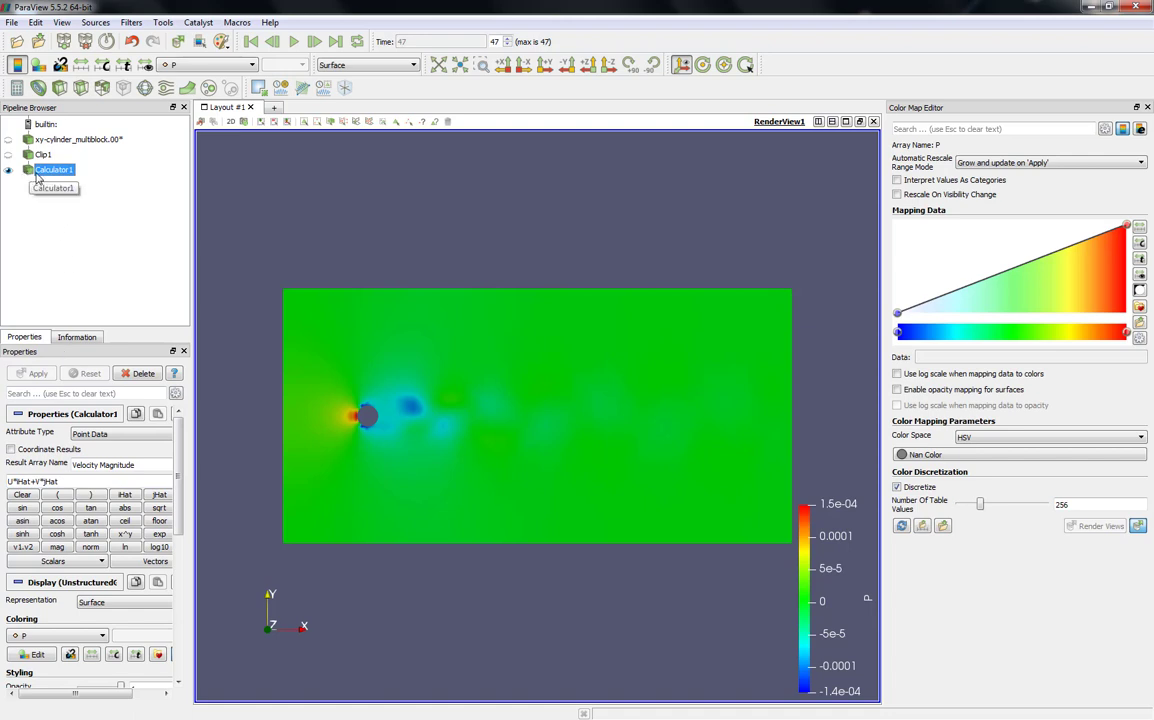
Colour by Velocity Magnitude using the Blue to Red Rainbow preset.
click(168, 65)
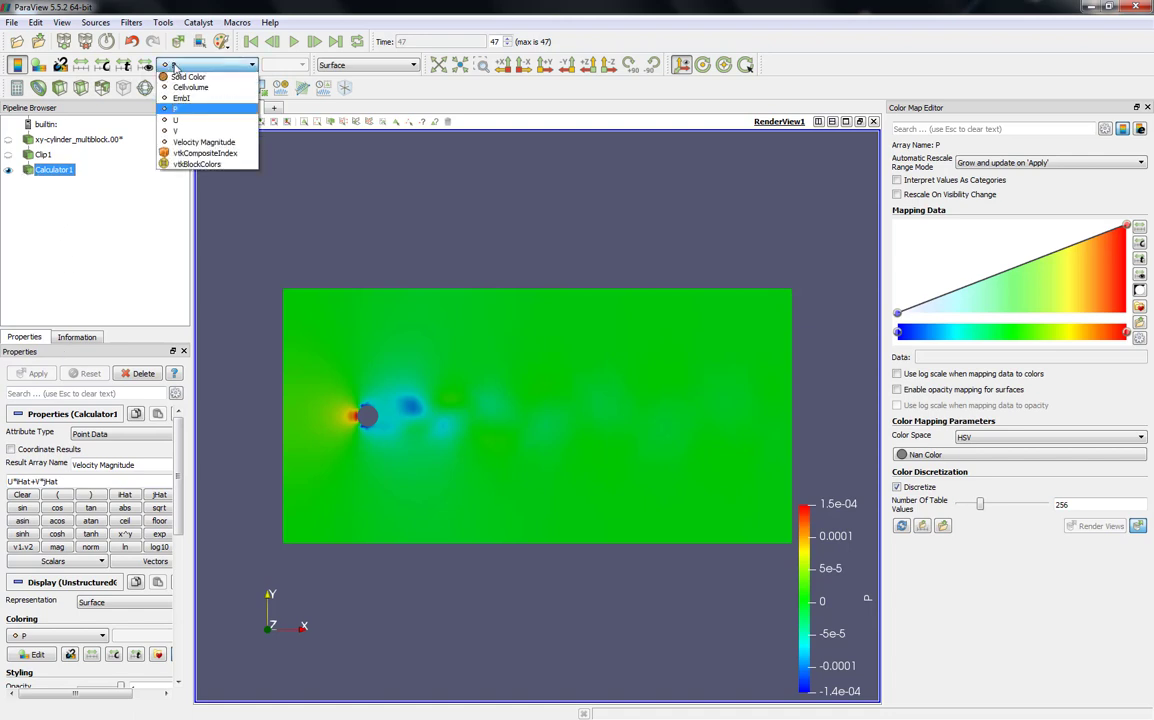
click(196, 142)
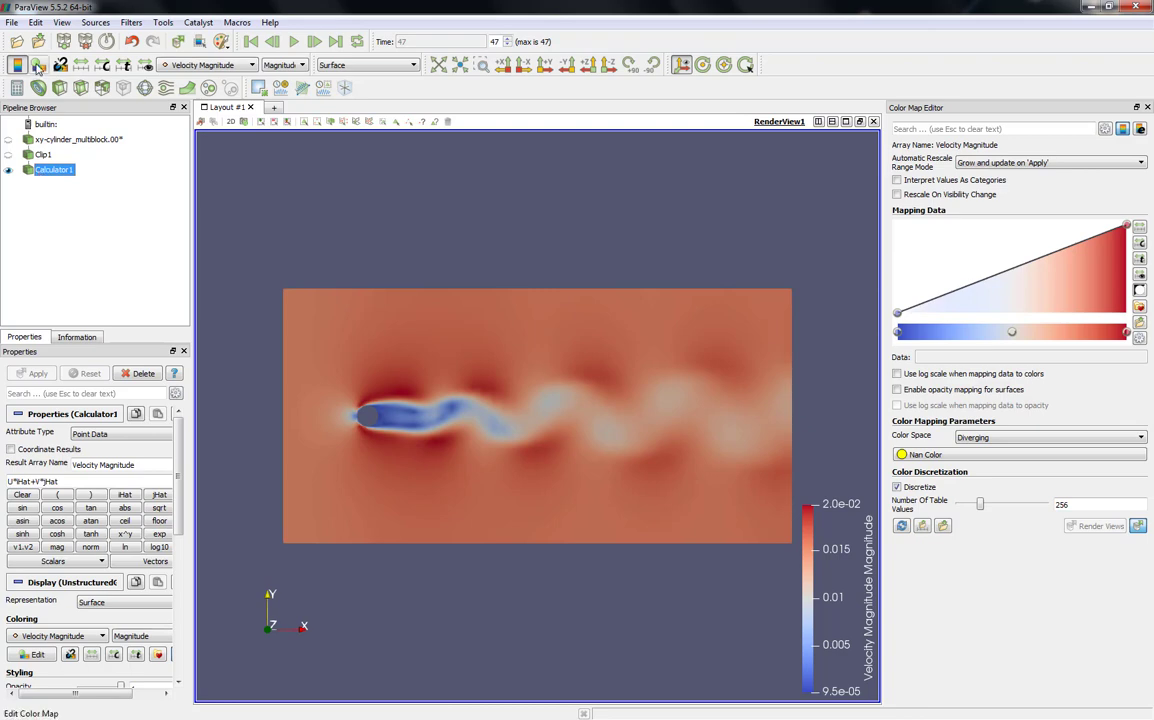
click(1140, 307)
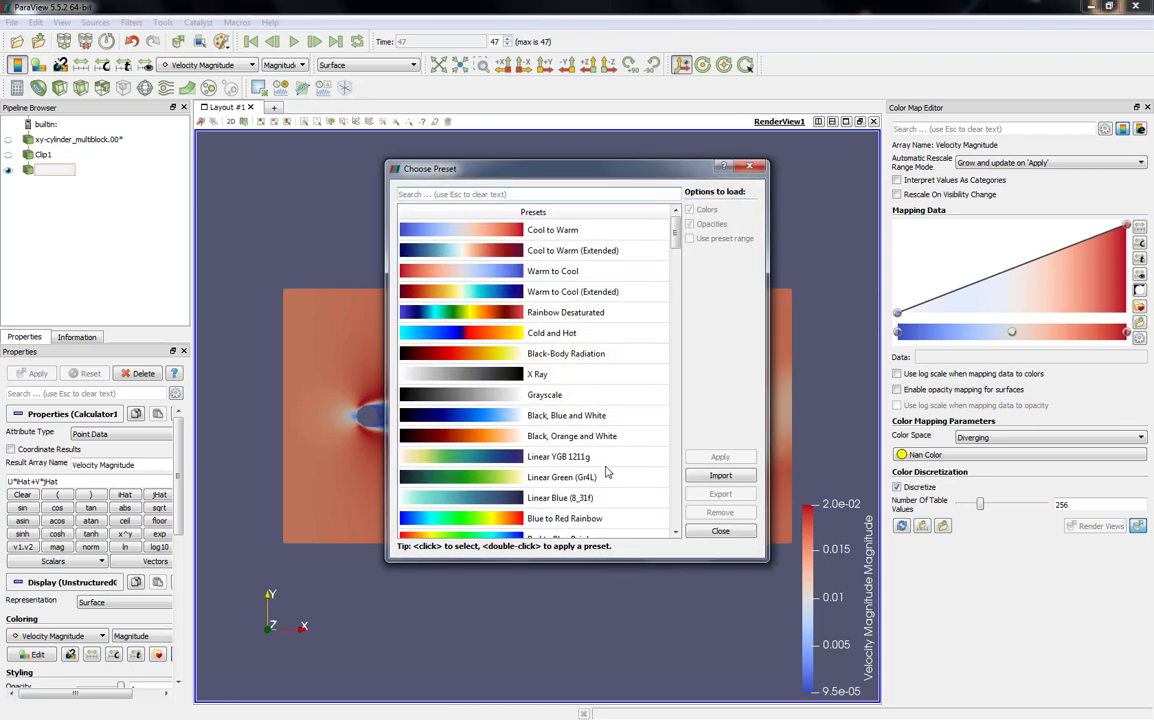
click(562, 518)
click(719, 458)
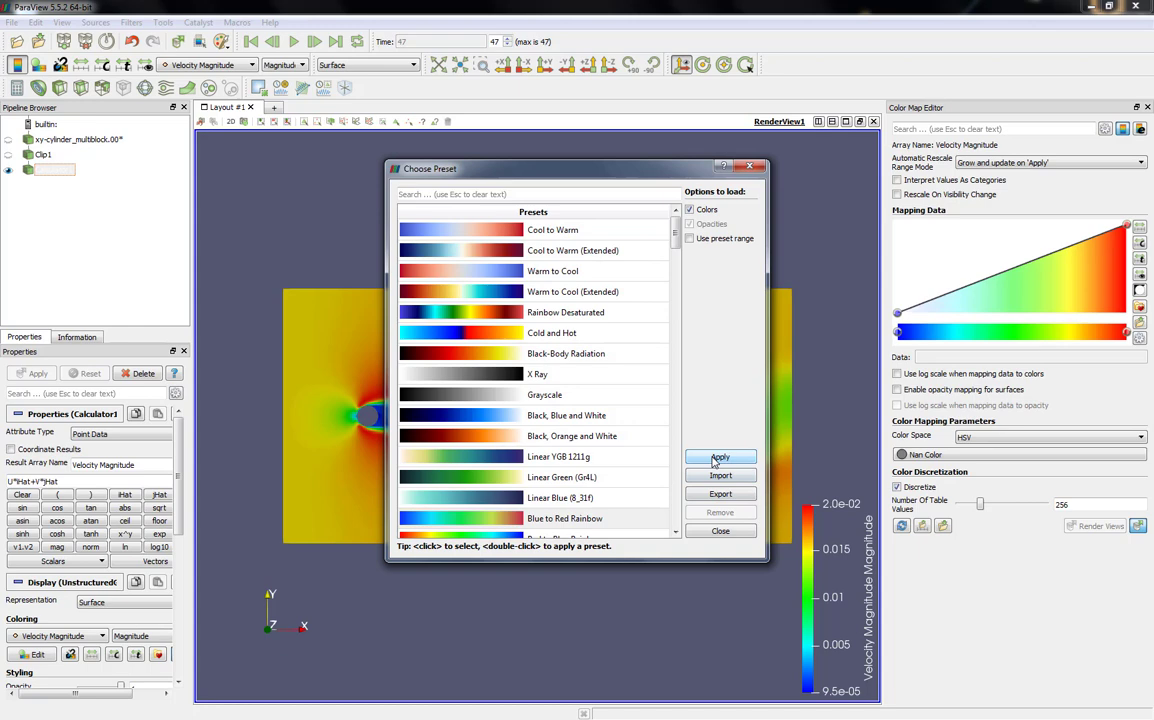
click(720, 531)
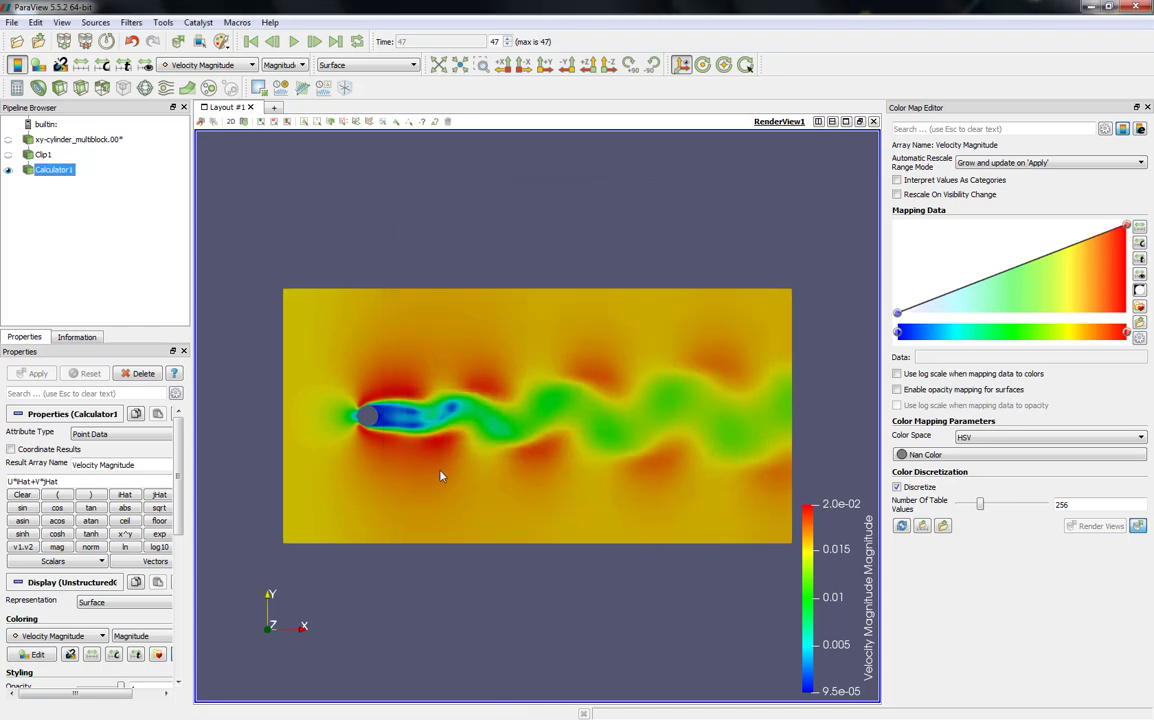
Add a 2D Glyph filter with no scalars, Velocity Magnitude vectors, scaled by vector.
click(144, 88)
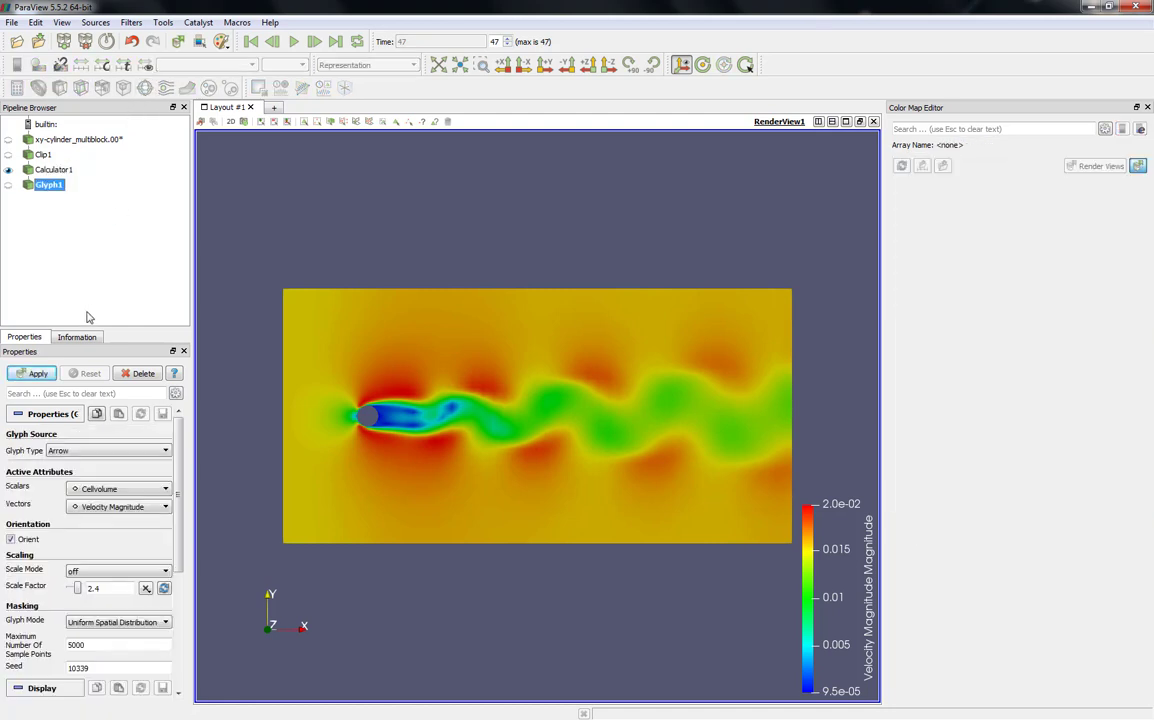
click(60, 452)
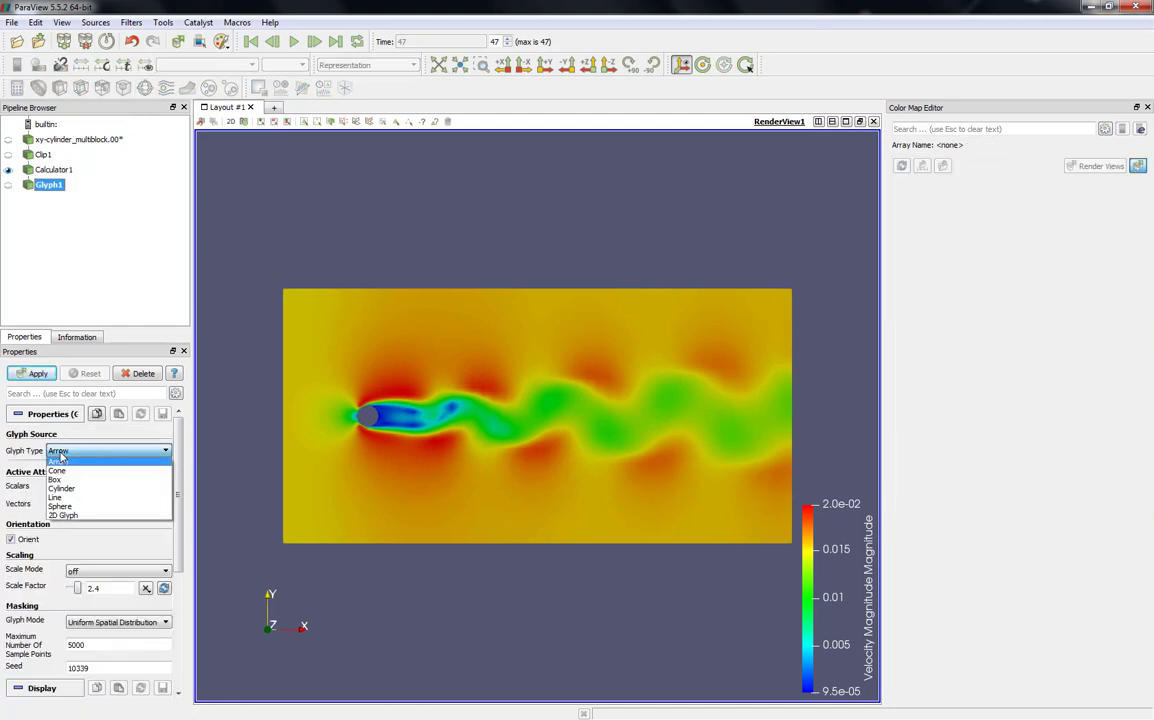
click(65, 515)
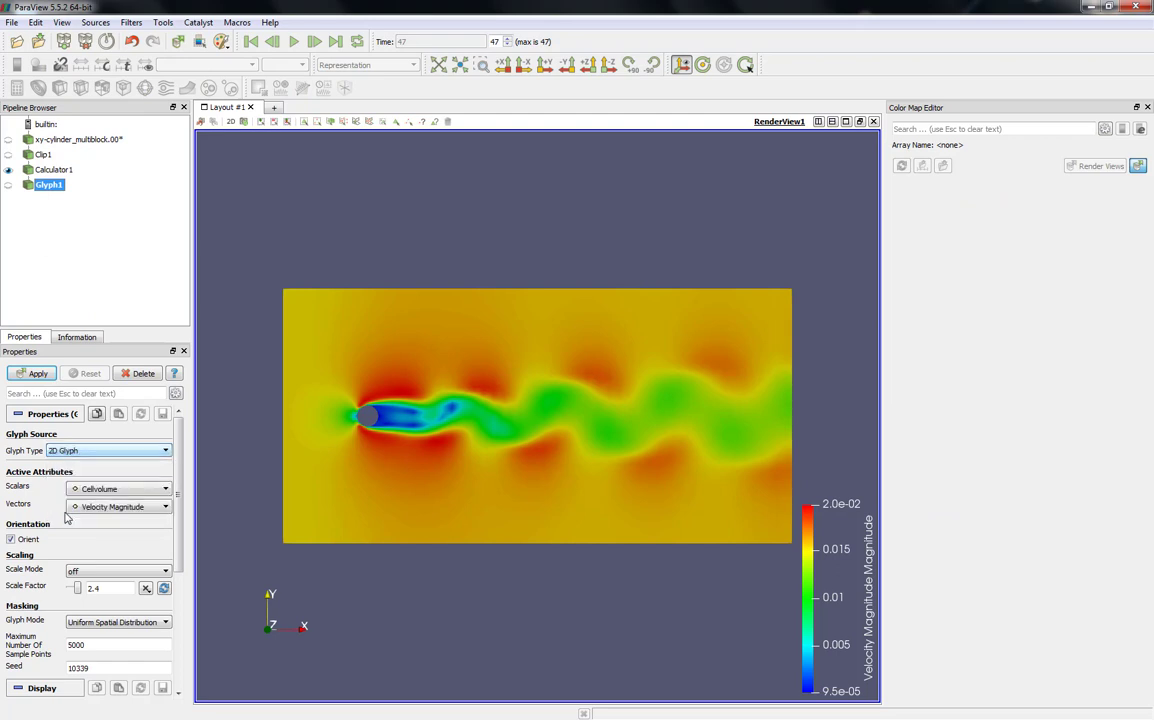
click(88, 488)
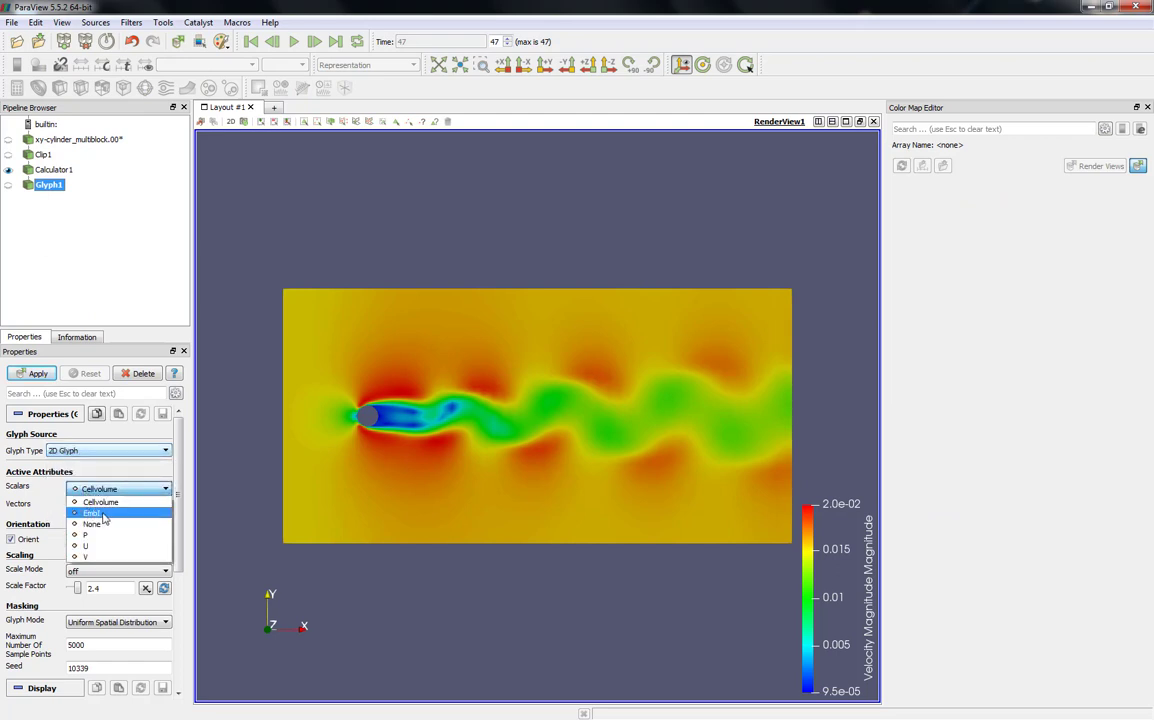
click(95, 524)
click(105, 507)
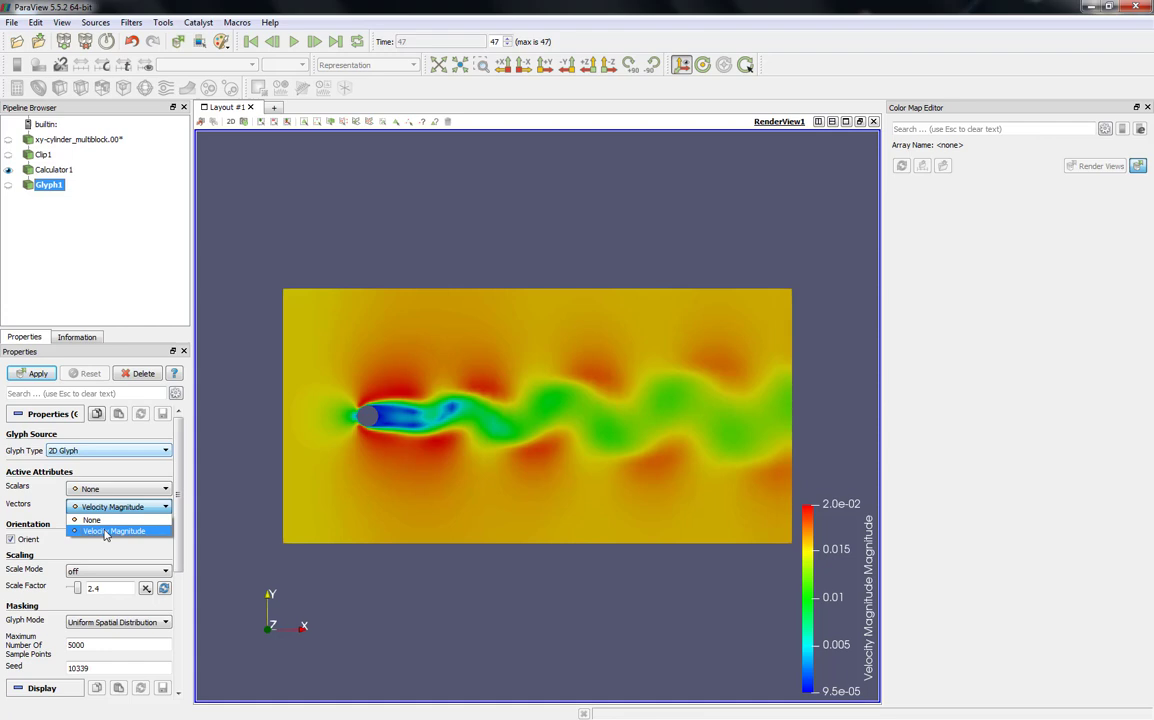
click(105, 530)
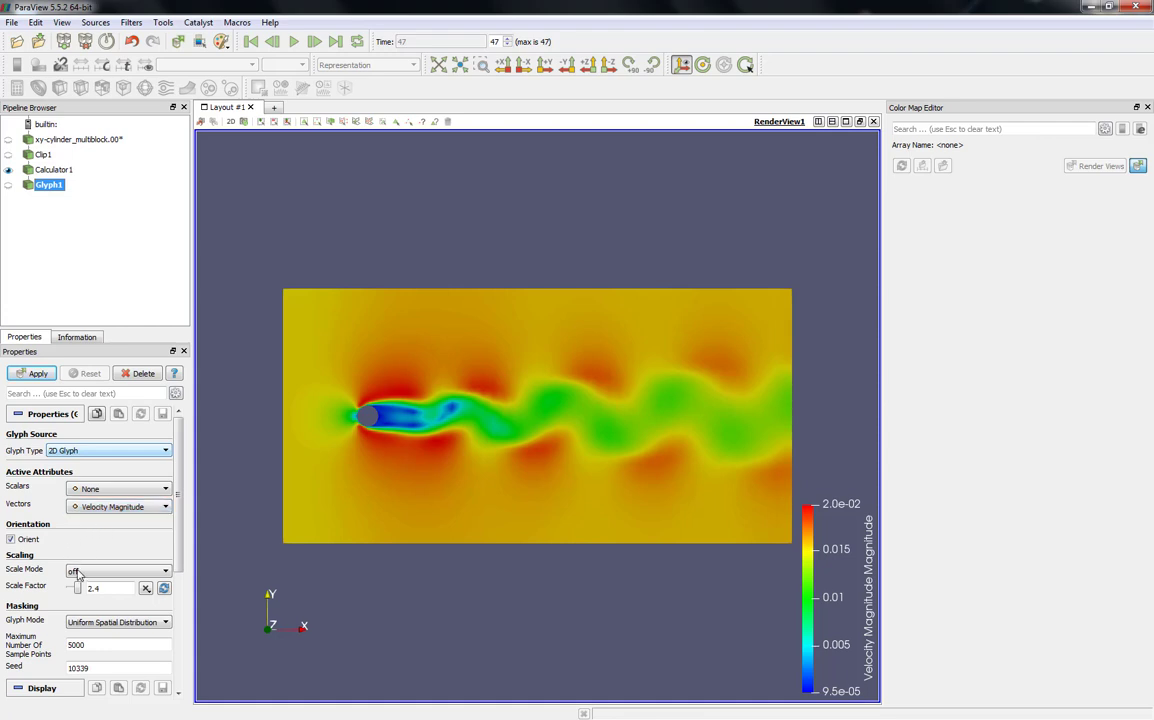
click(84, 571)
click(97, 597)
click(38, 374)
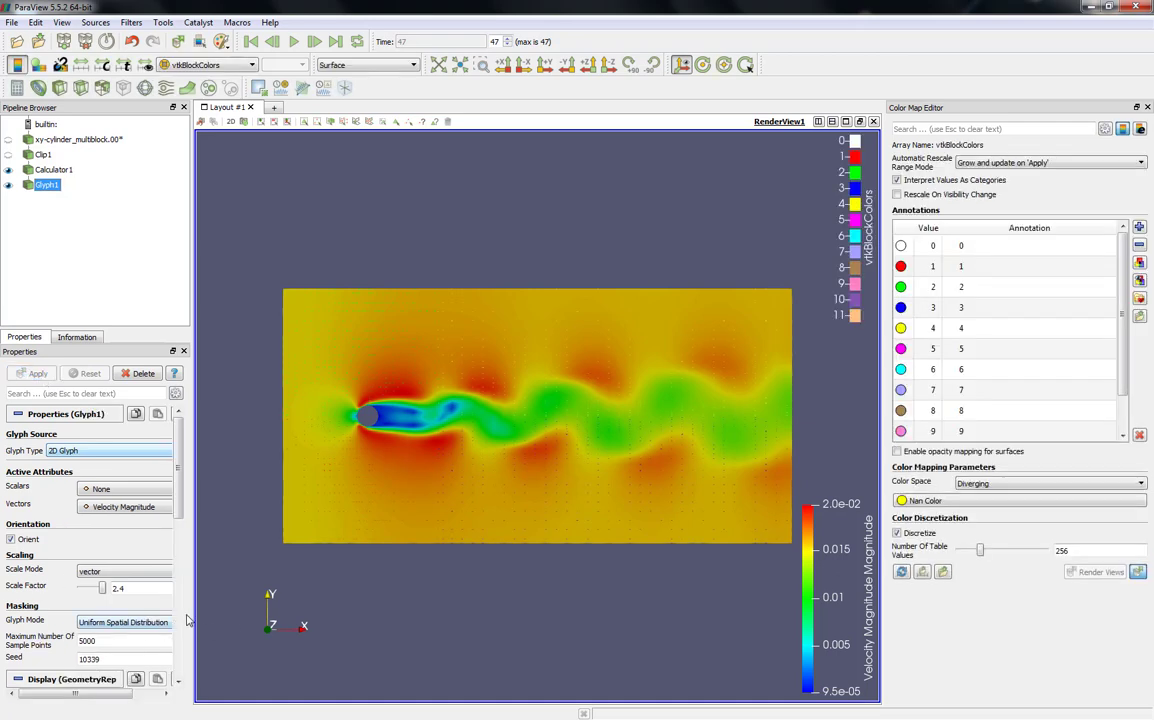
Double the glyph scale factor up to 19.2 and colour the glyphs with Solid Color.
scroll(150, 615, right, 2)
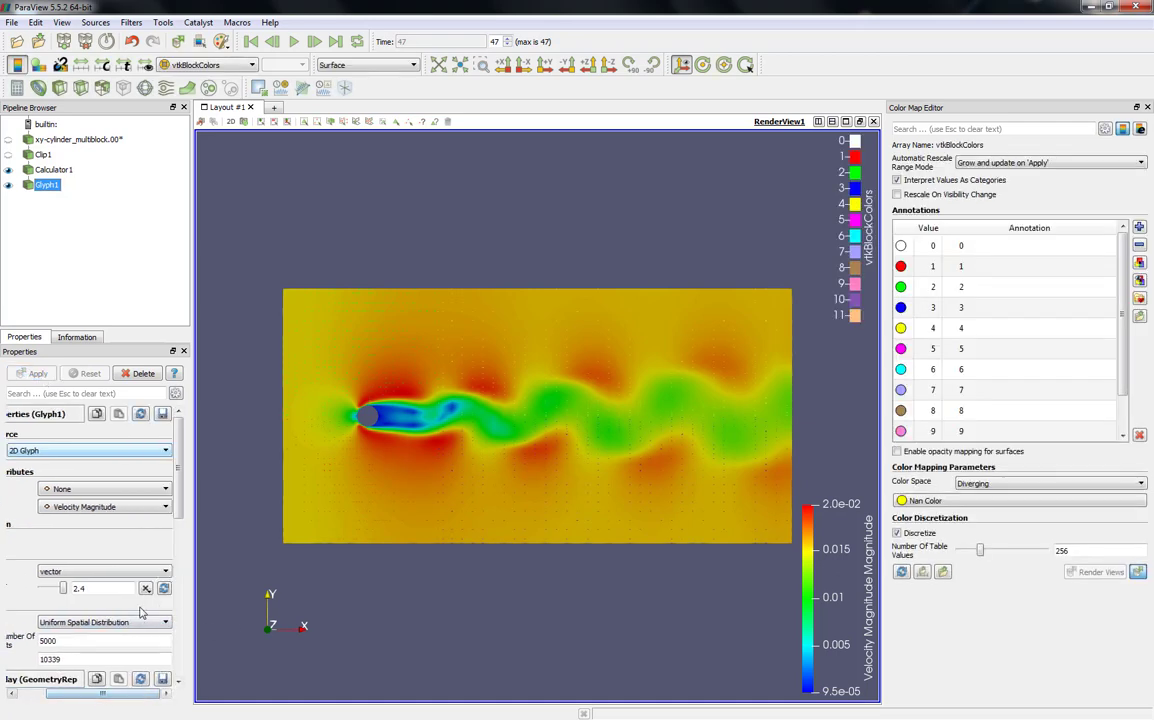
click(146, 588)
click(155, 619)
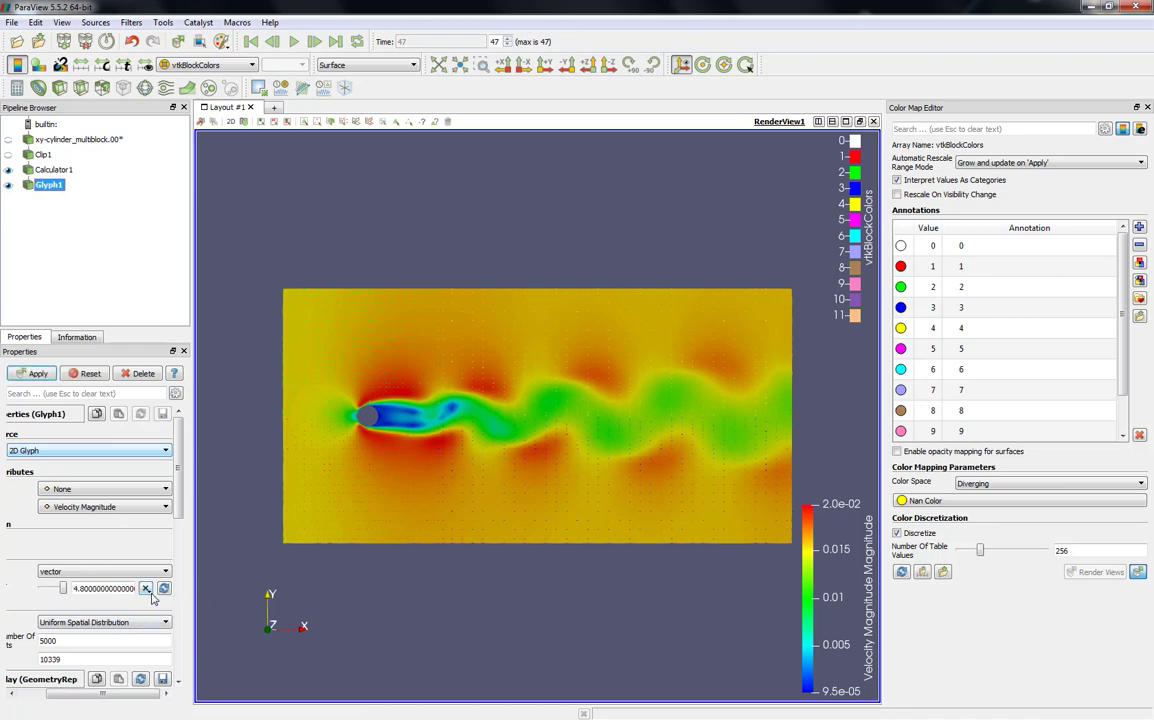
click(146, 588)
click(155, 619)
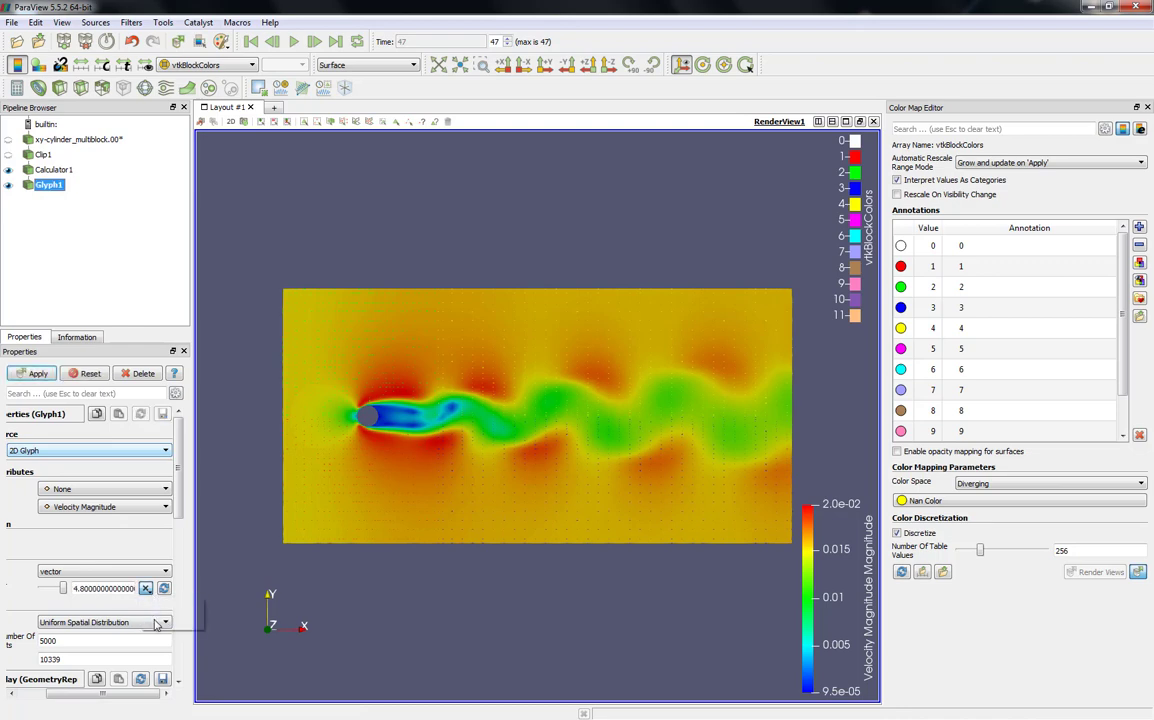
click(39, 374)
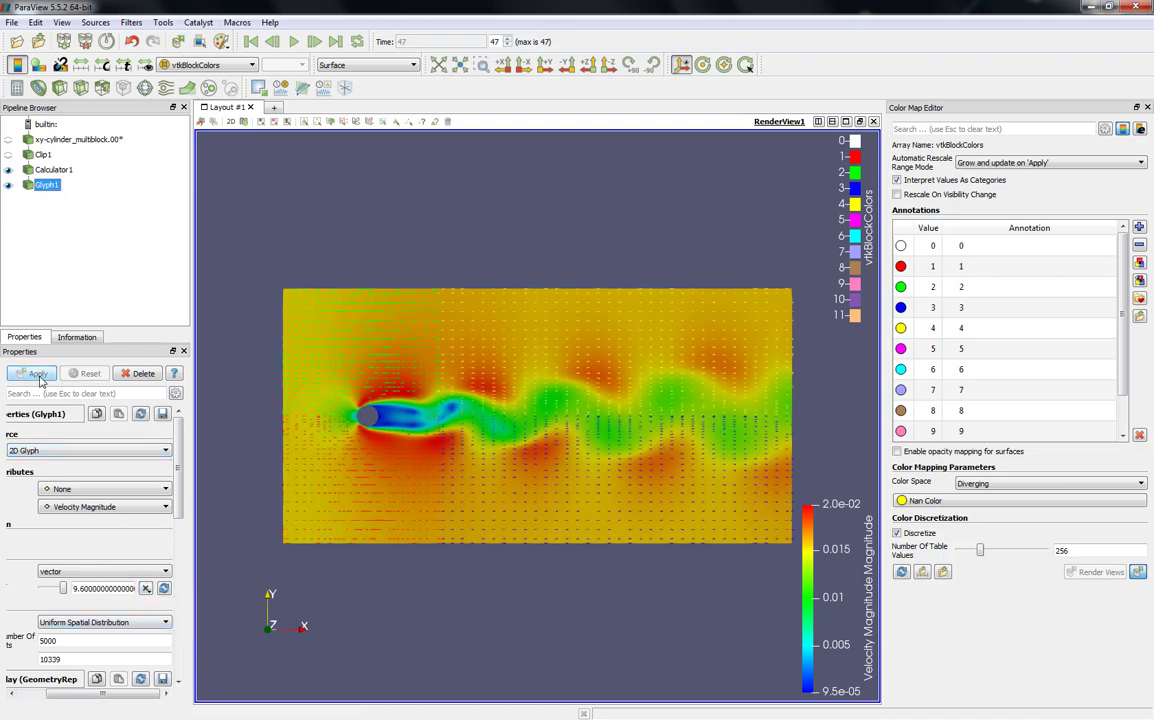
click(146, 588)
click(155, 621)
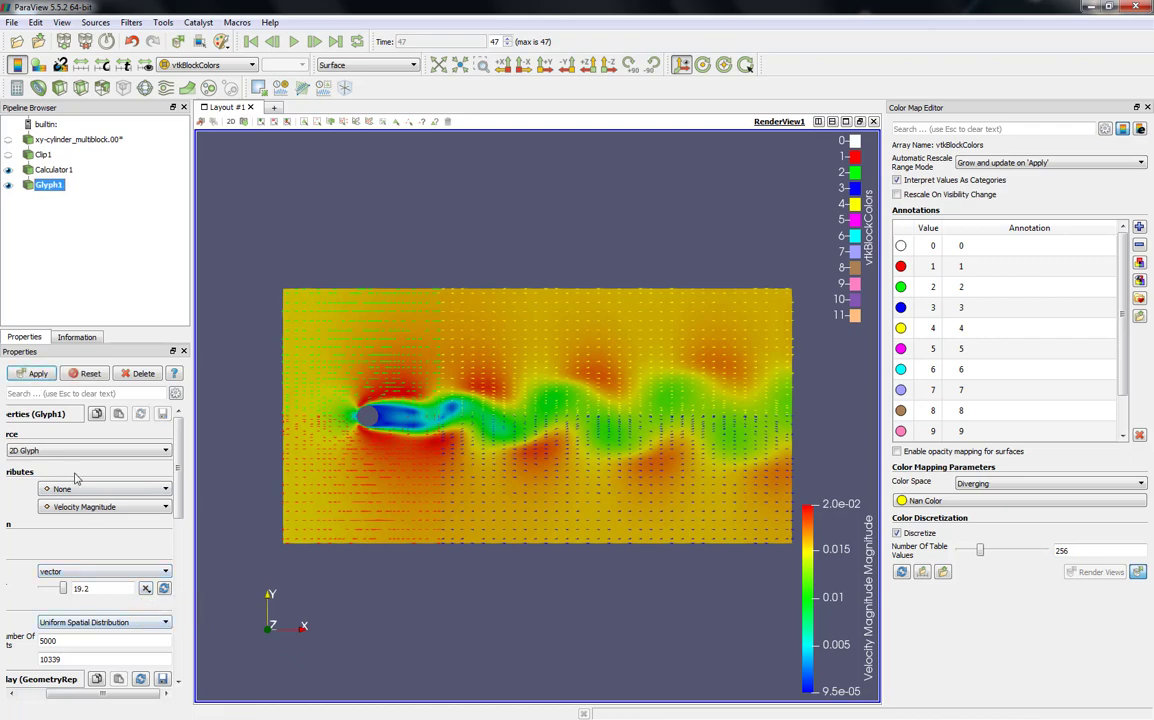
click(40, 374)
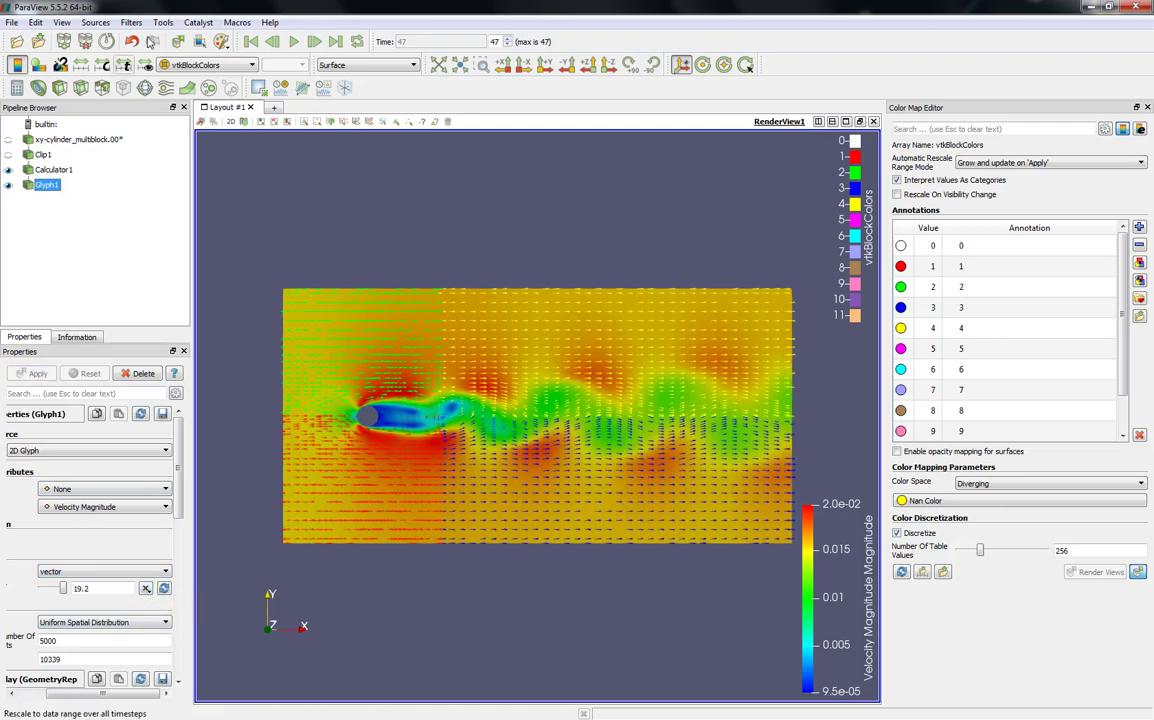
click(200, 65)
click(190, 75)
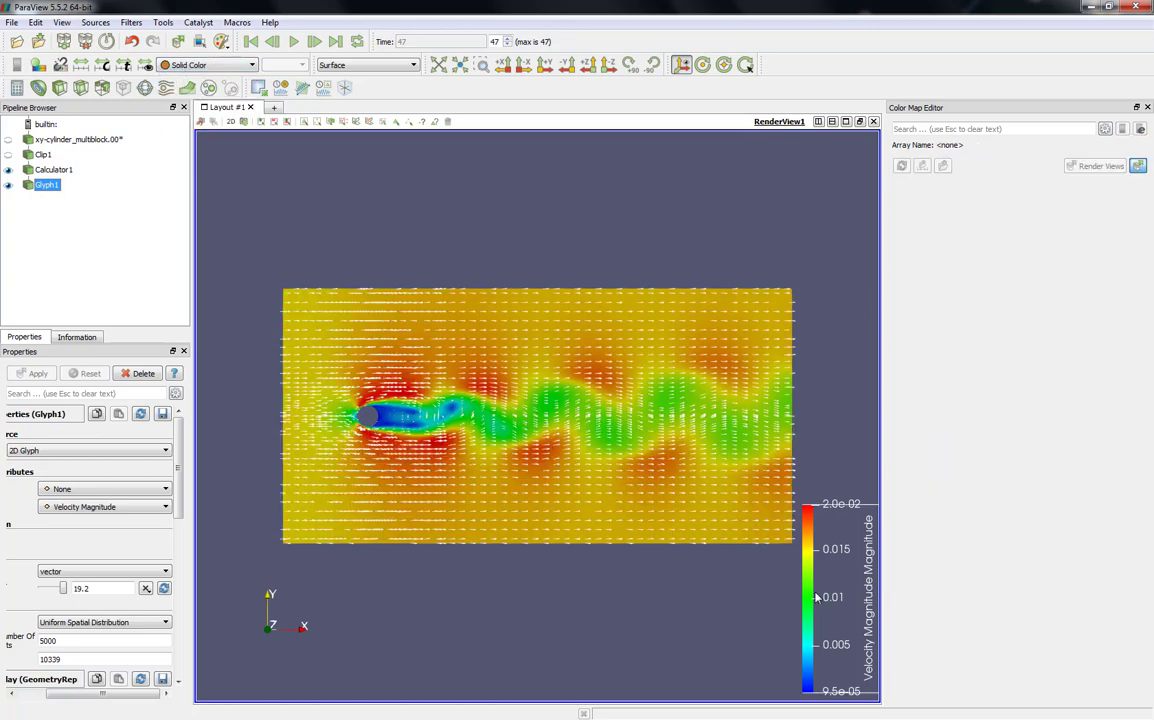
Drag the Velocity Magnitude legend from the right edge to the bottom centre, horizontal.
drag(808, 600, 480, 609)
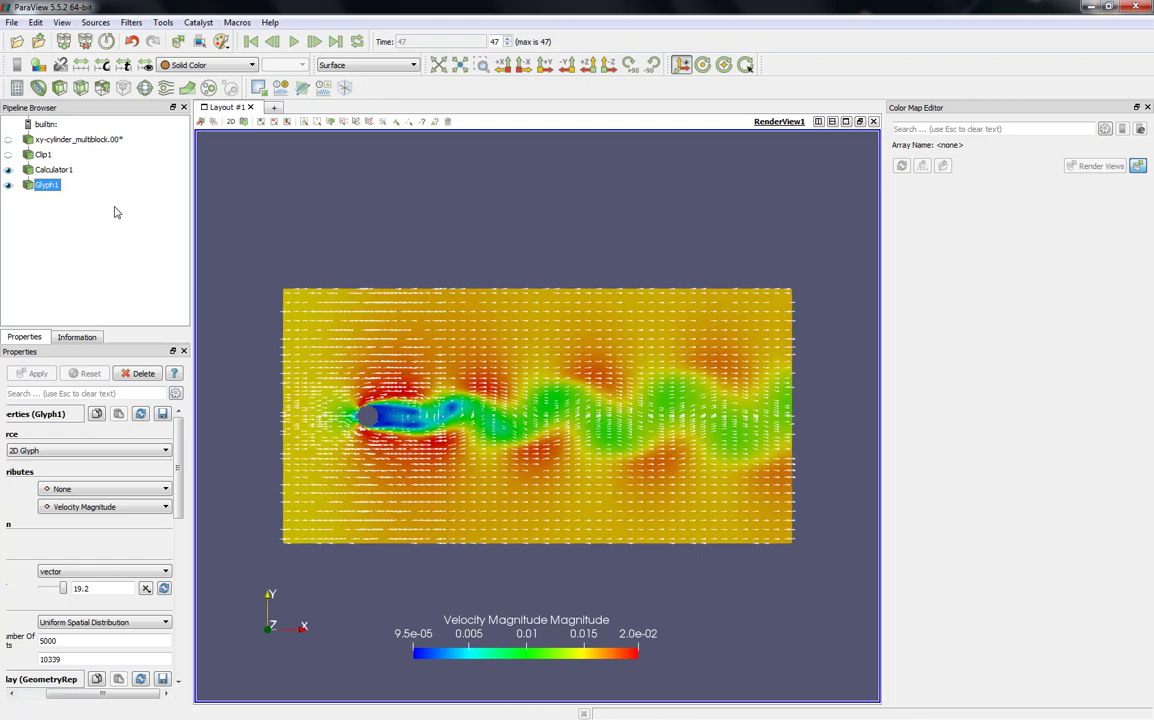
Open the xy-cylinder_bmr .vtm file from cylinder/bmr/RESULT and apply it, coloured by vtkBlockColors.
click(16, 41)
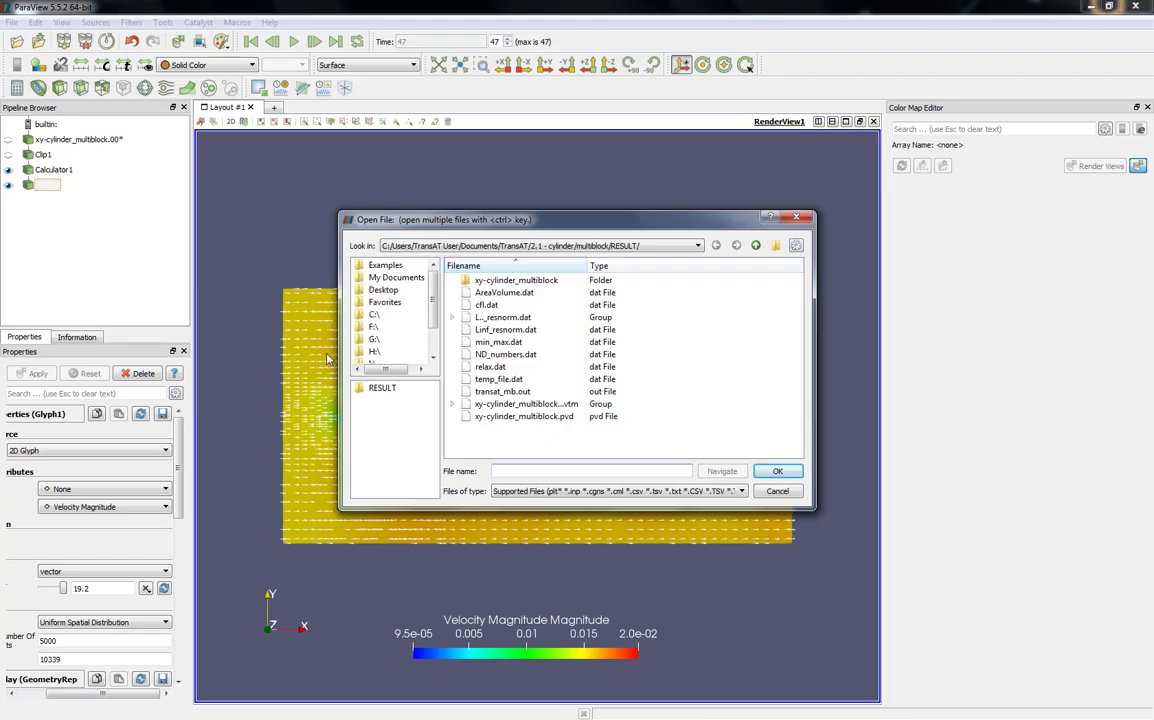
click(756, 246)
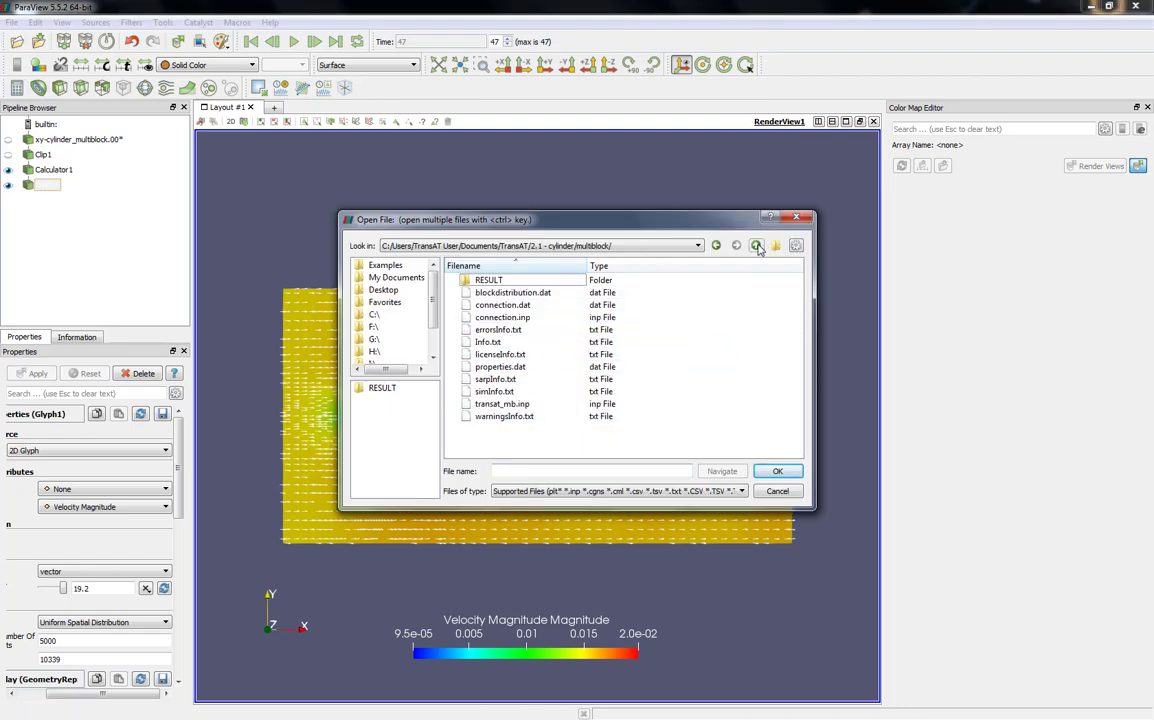
click(756, 246)
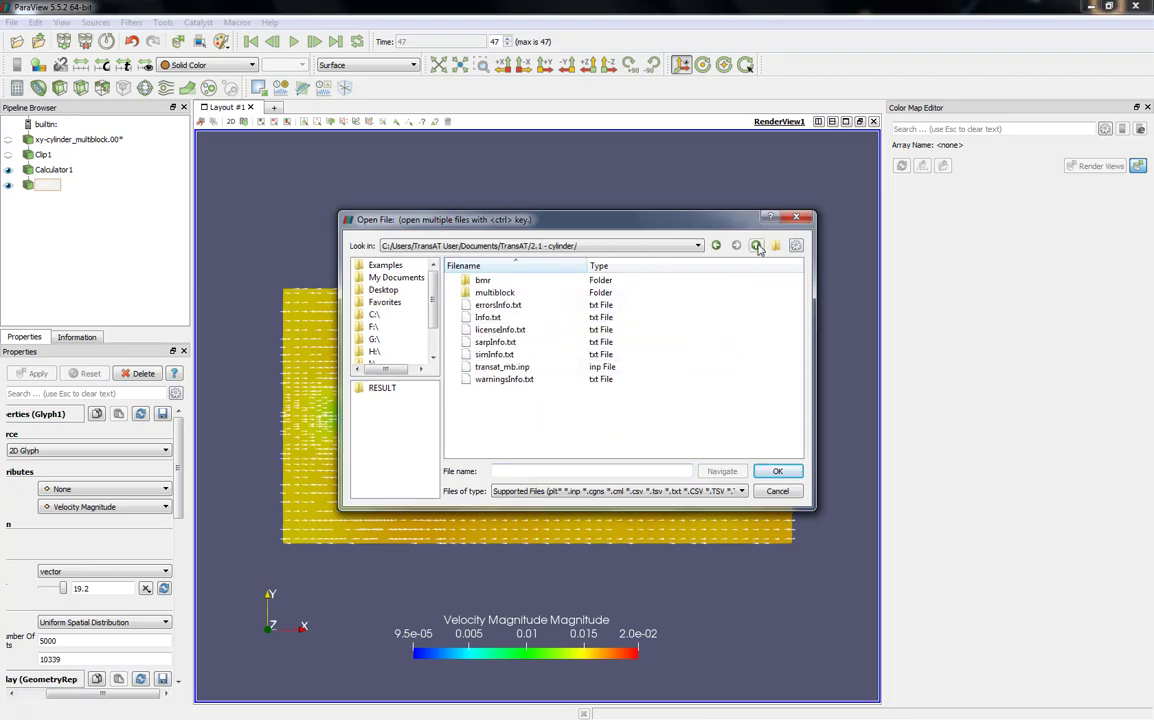
double_click(479, 281)
double_click(482, 283)
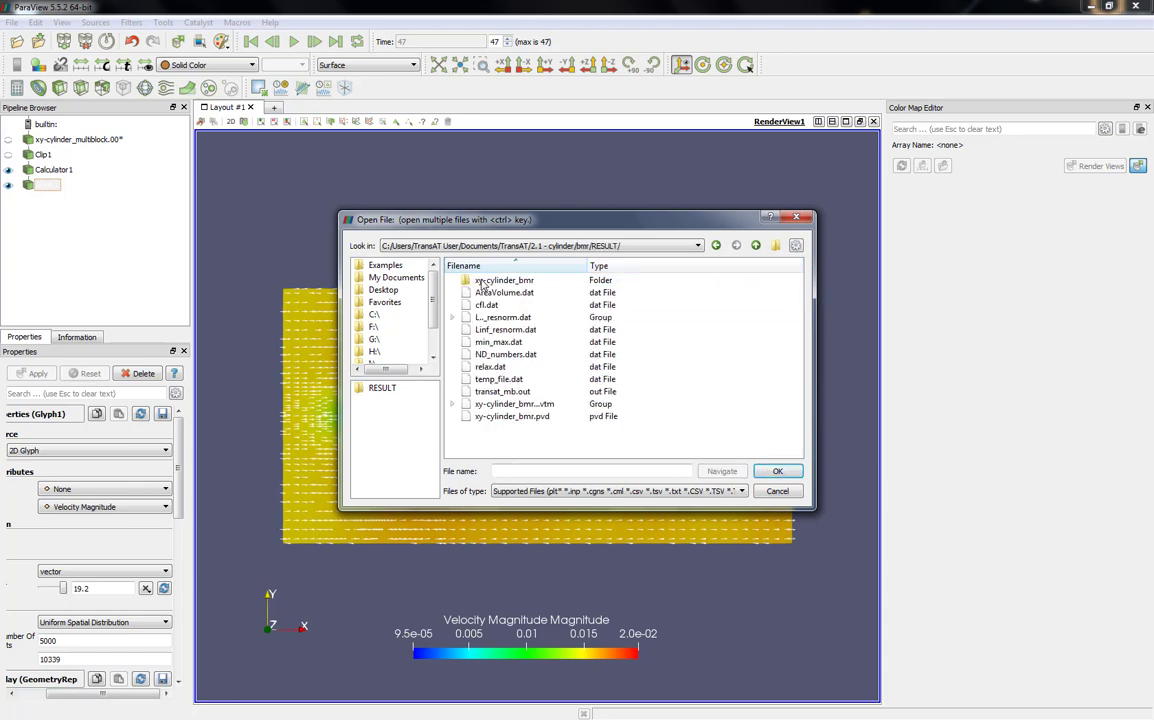
click(519, 404)
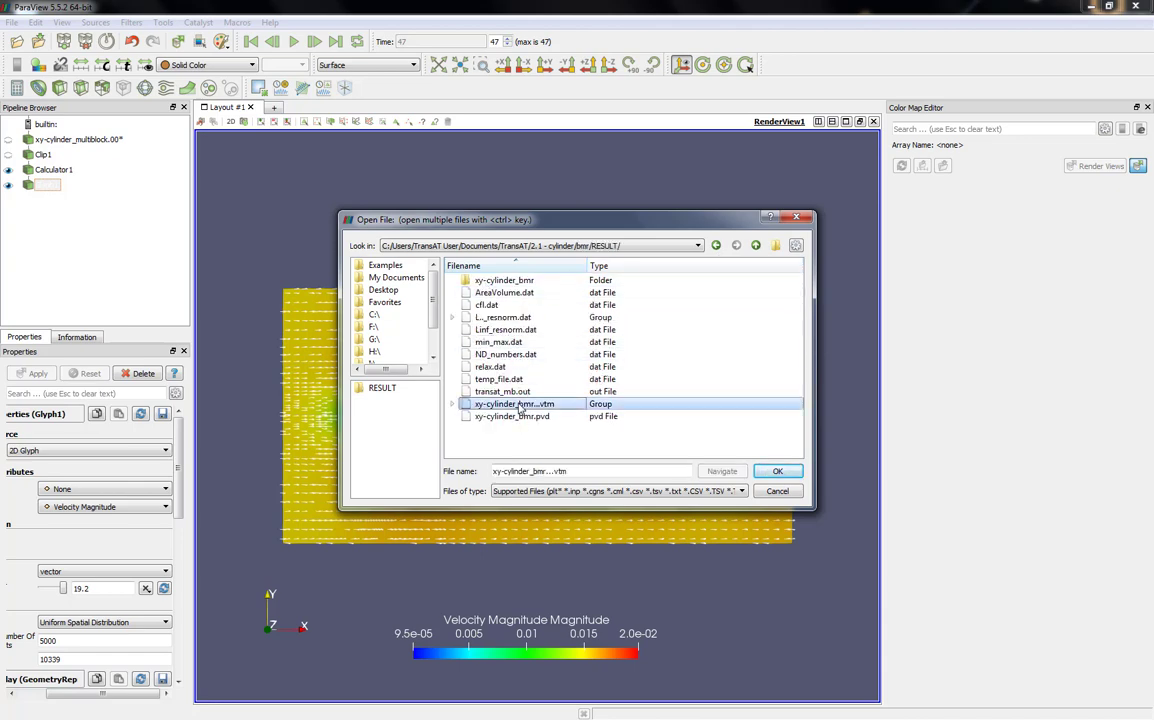
click(766, 471)
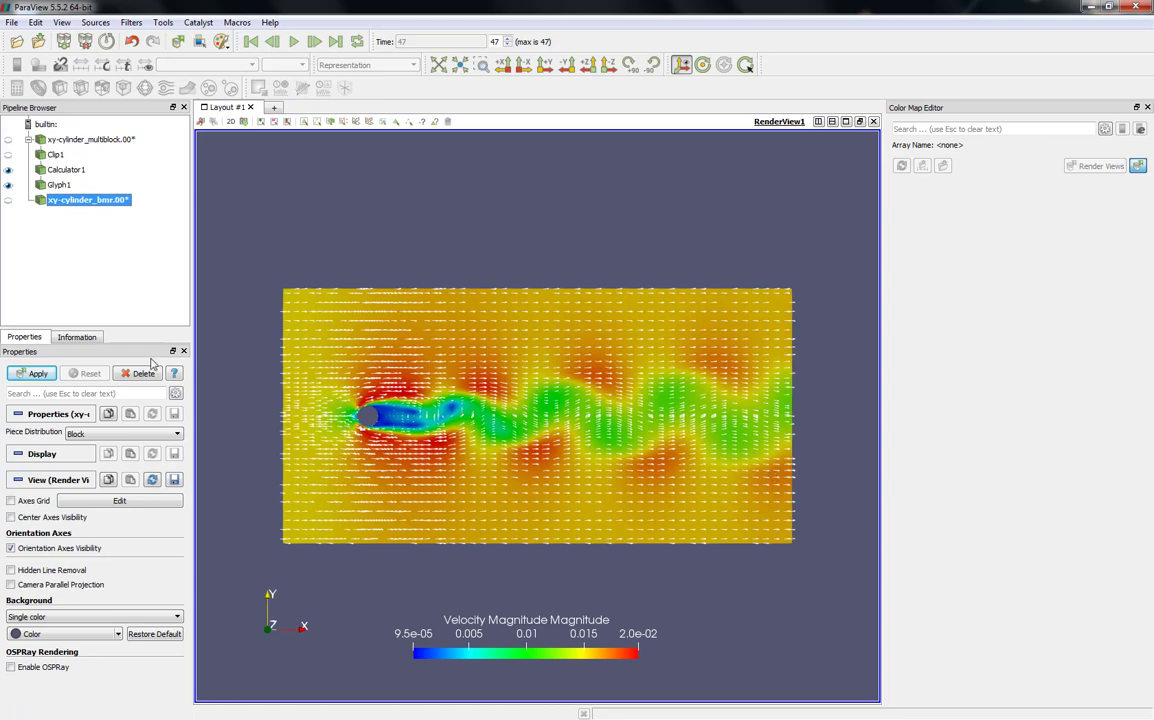
click(35, 375)
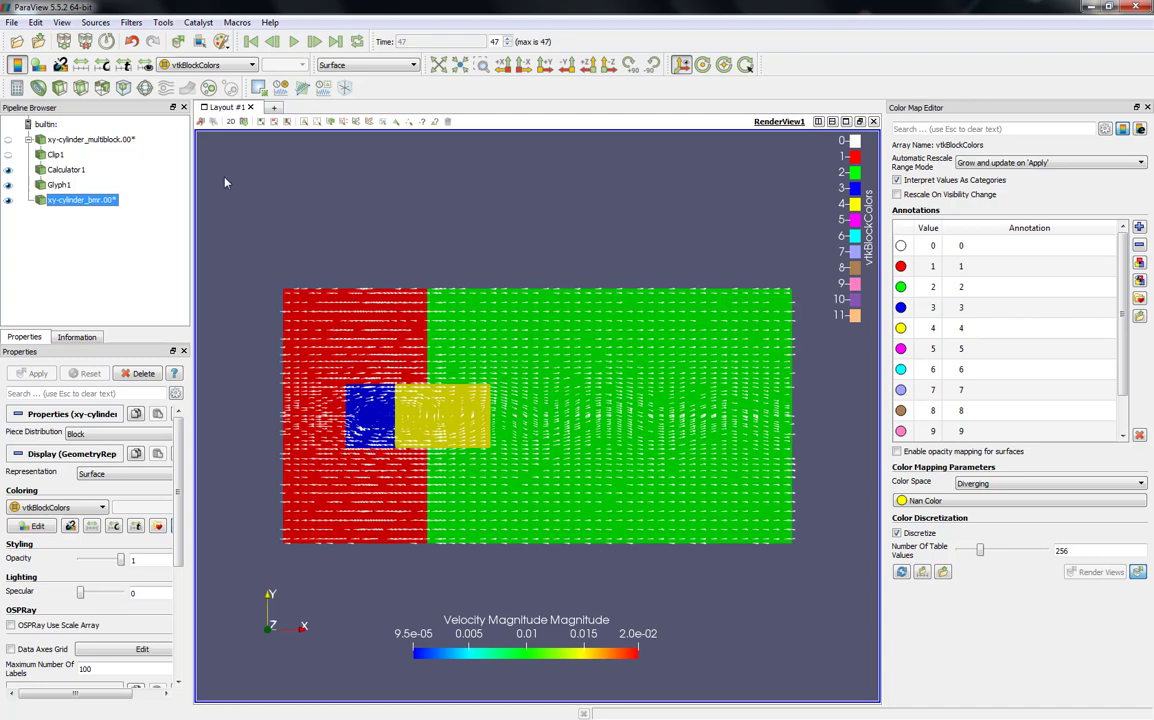
Add a Transform filter (Transform1) to the BMR dataset from the alphabetical filter list.
click(136, 27)
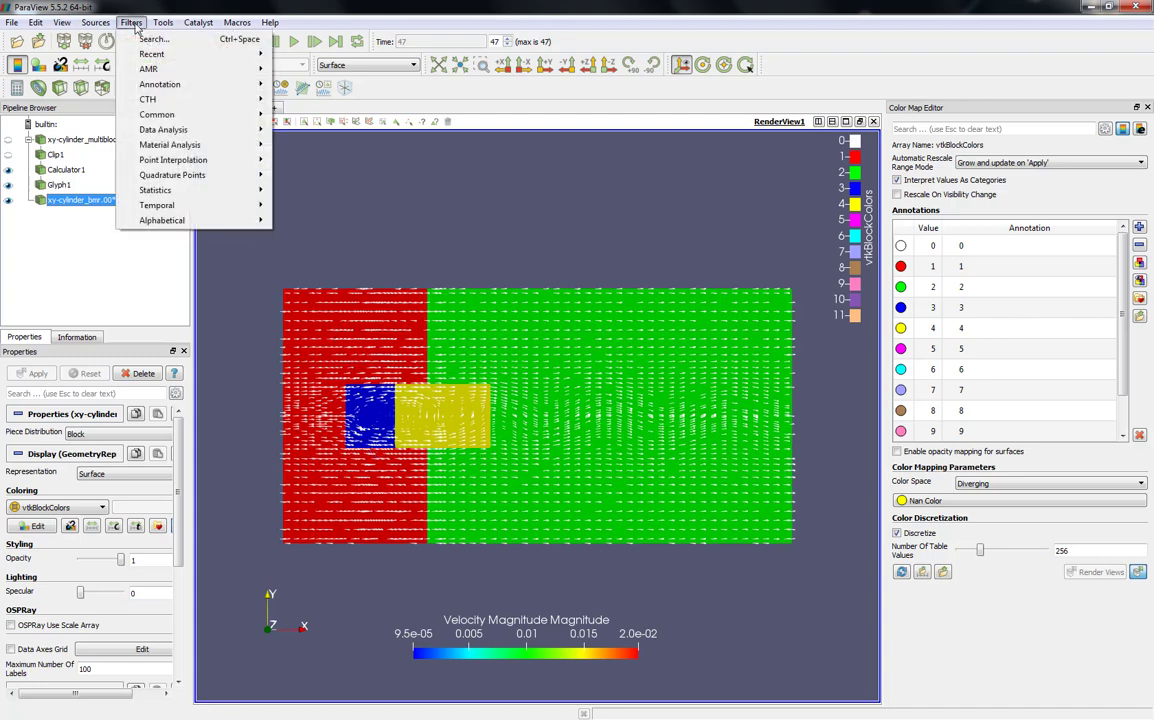
mouse_move(156, 225)
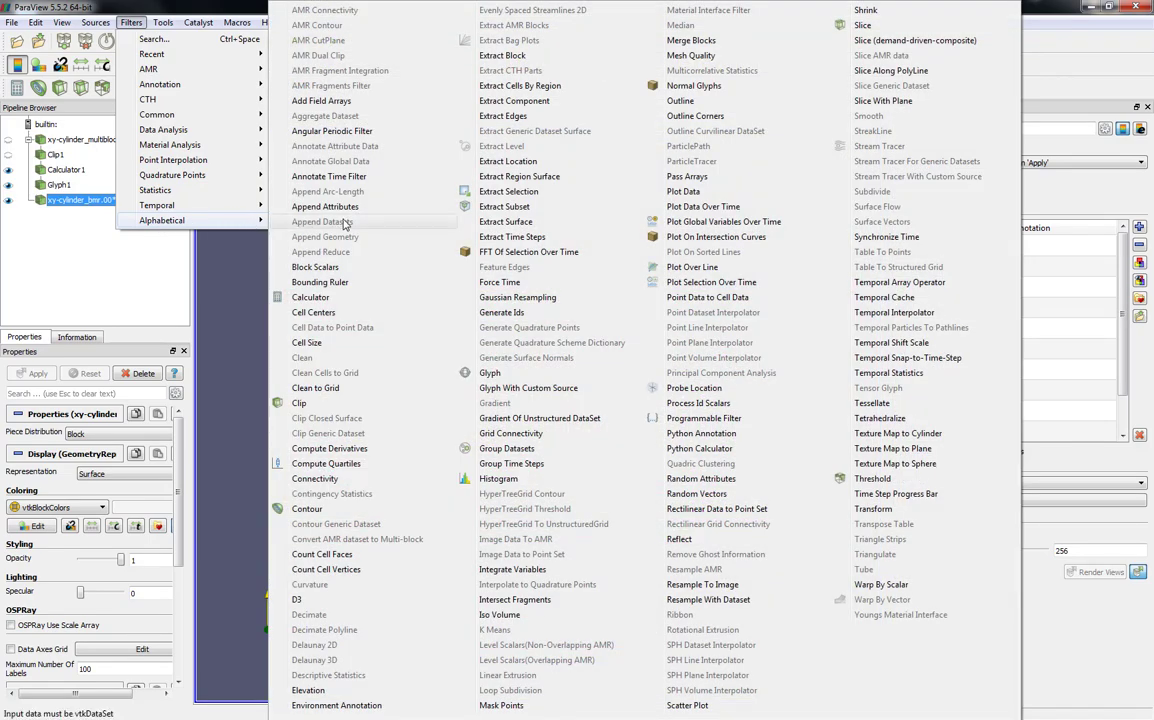
click(882, 510)
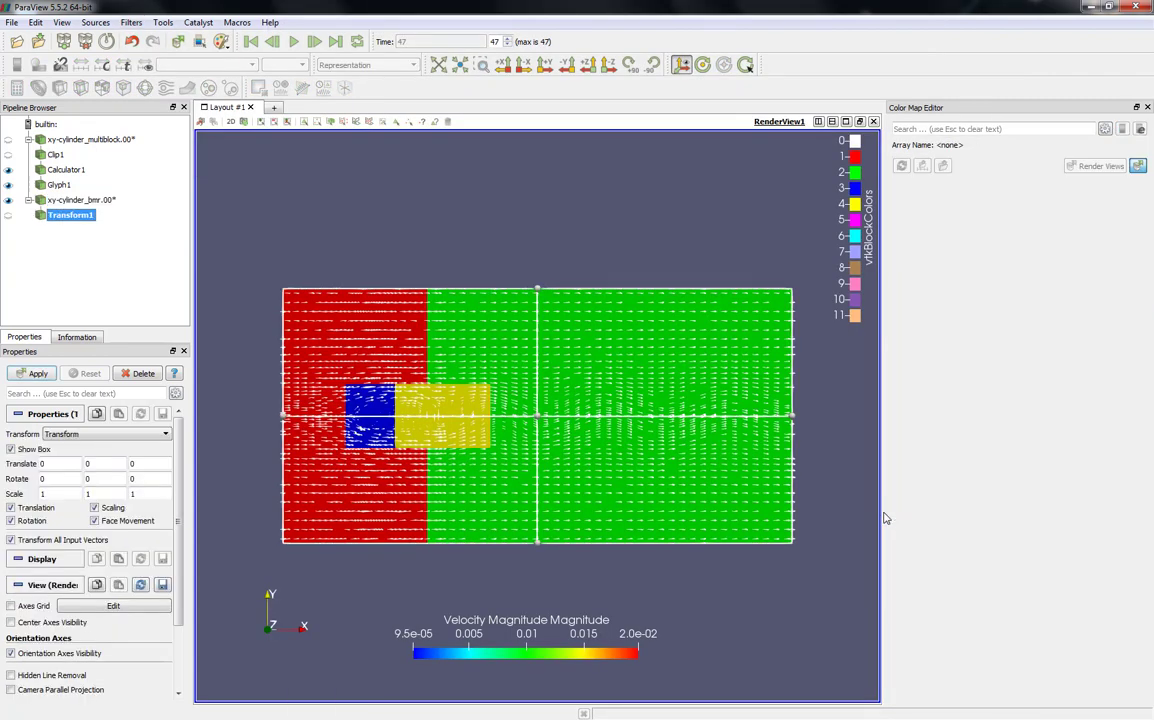
double_click(53, 215)
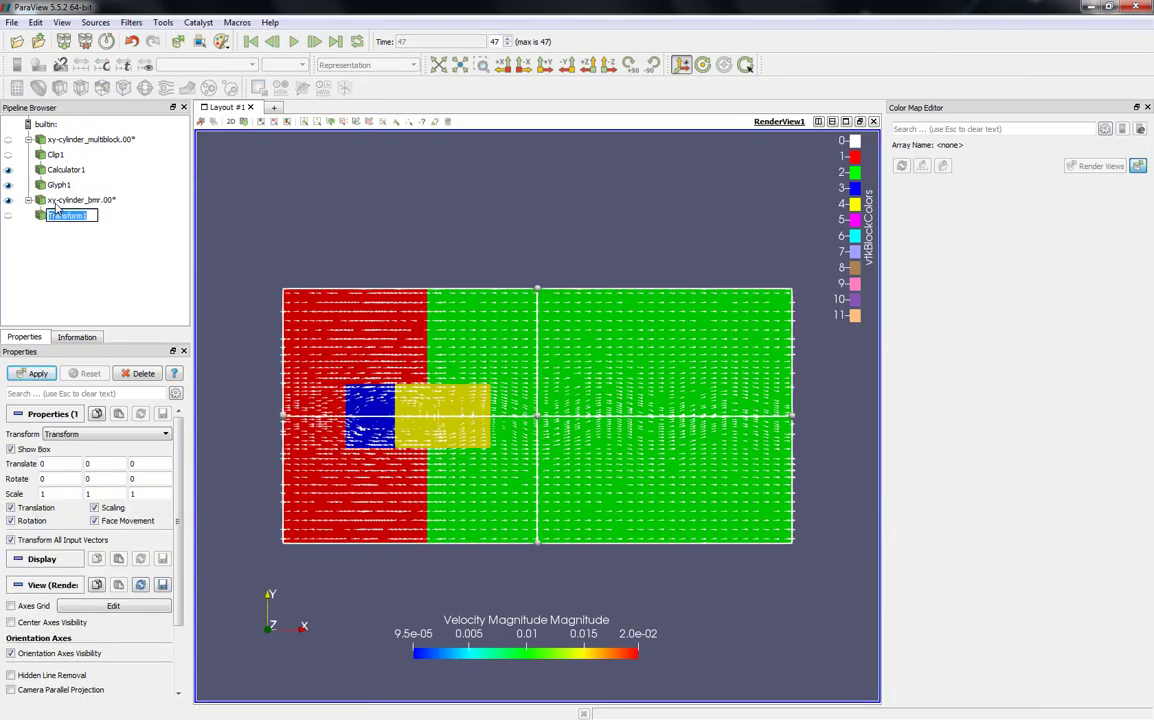
click(57, 204)
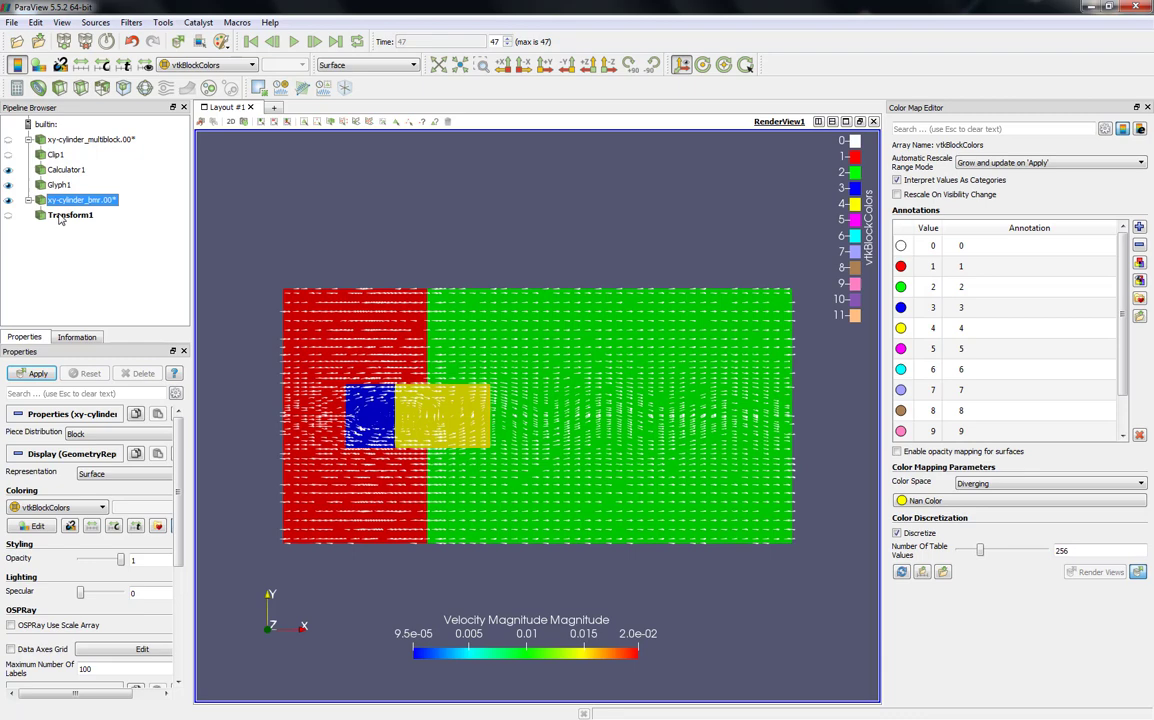
click(59, 216)
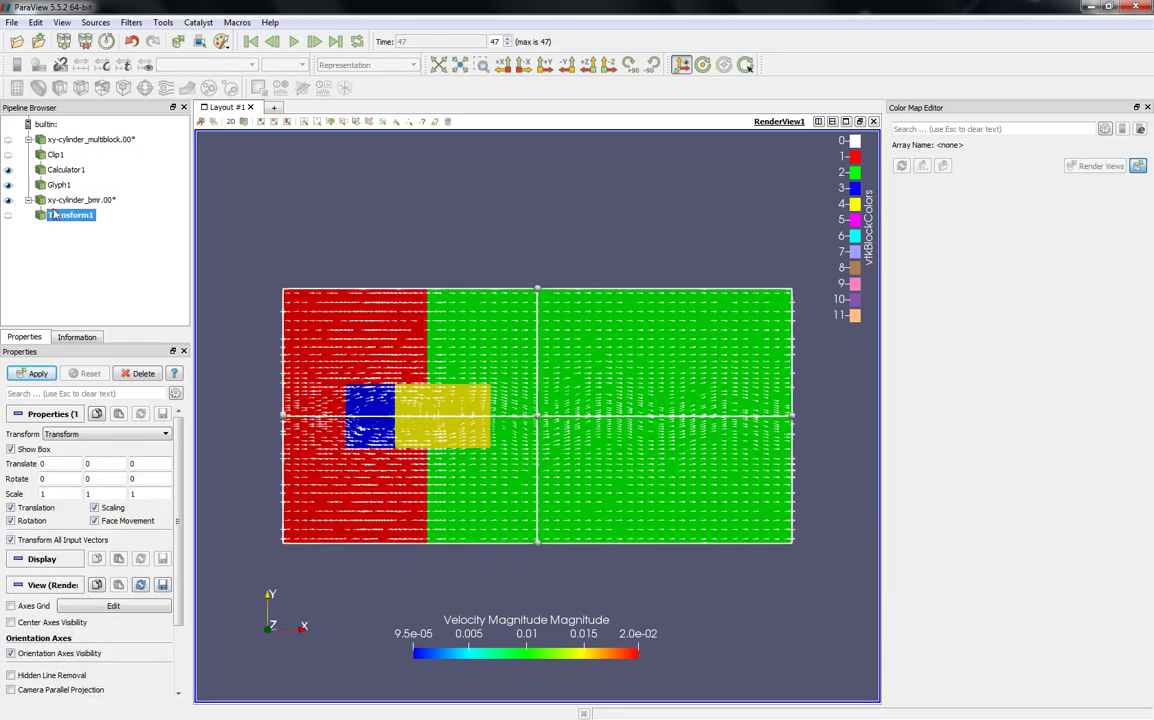
click(52, 201)
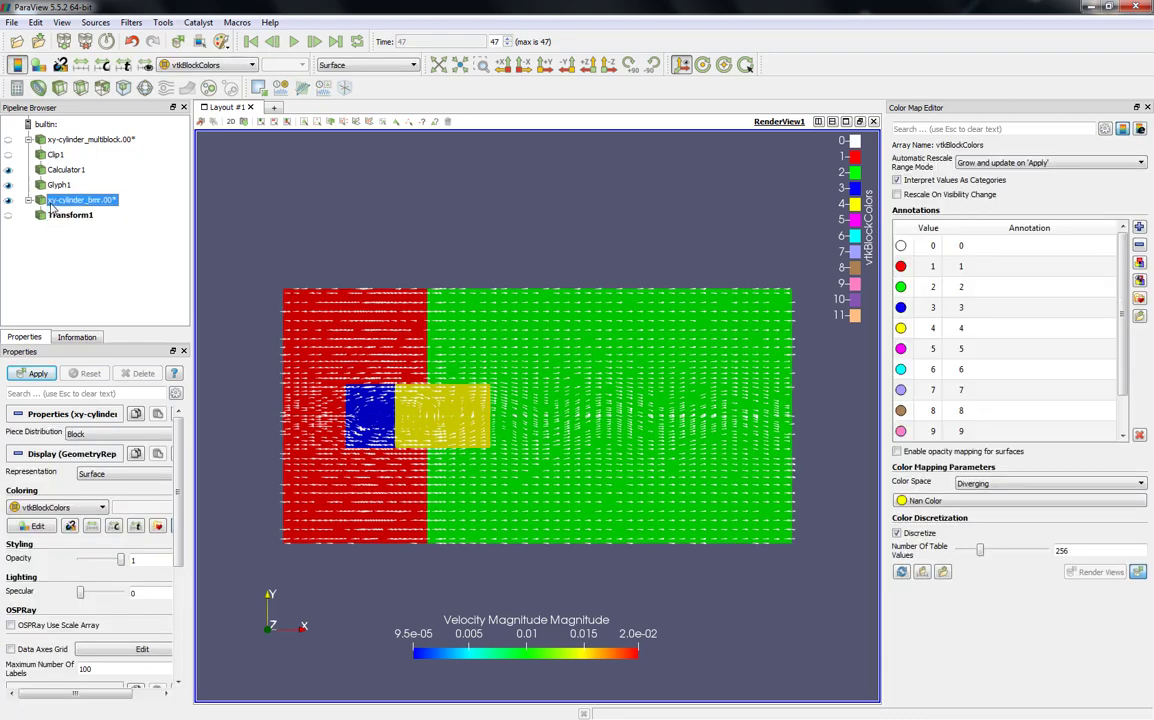
click(57, 217)
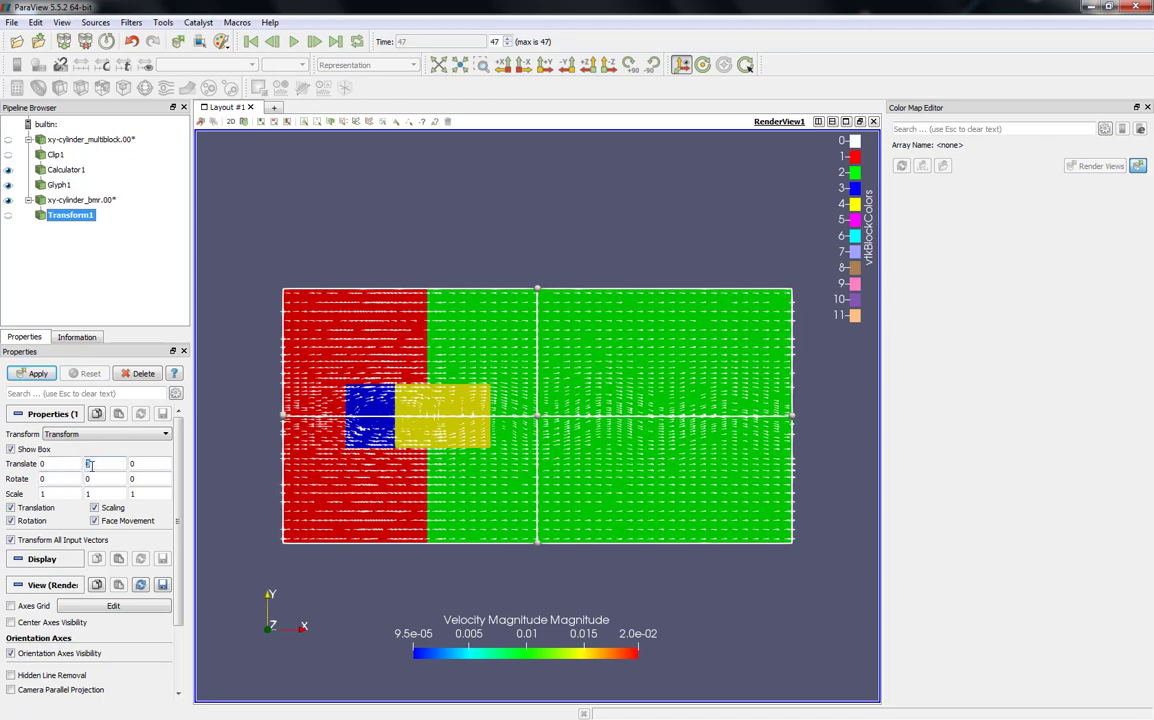
Set Transform1's Translate Y to 15, reset the view to -Z, and apply.
click(40, 340)
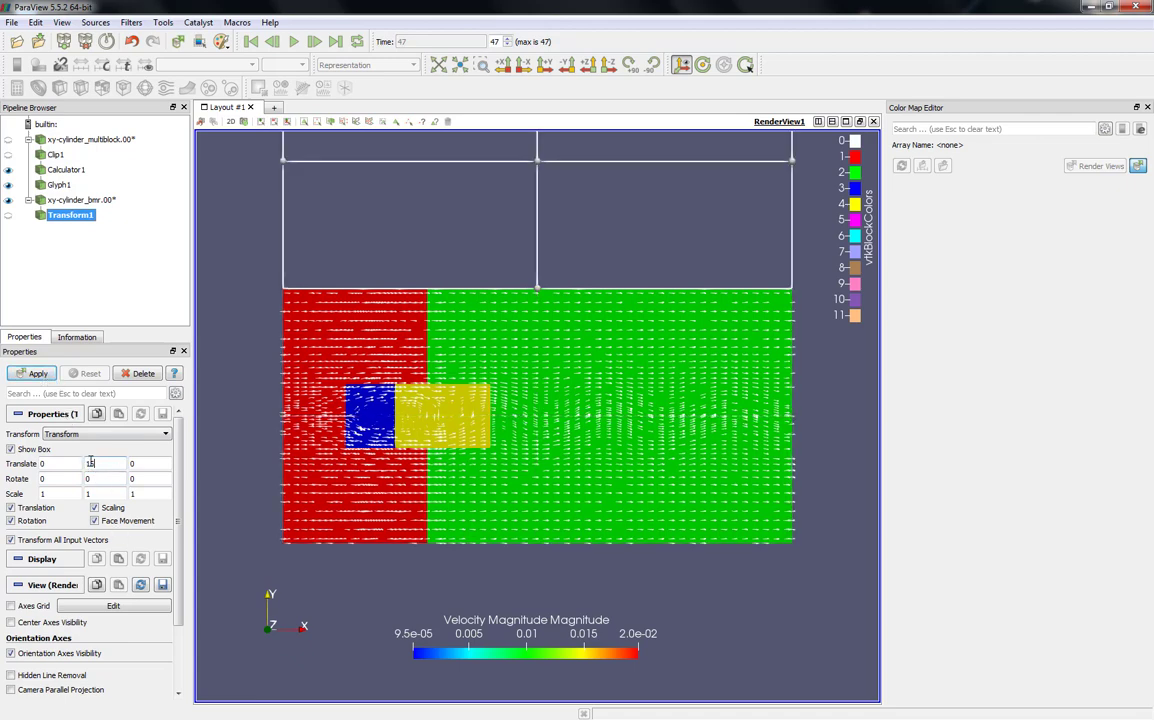
click(38, 374)
scroll(319, 309, down, 5)
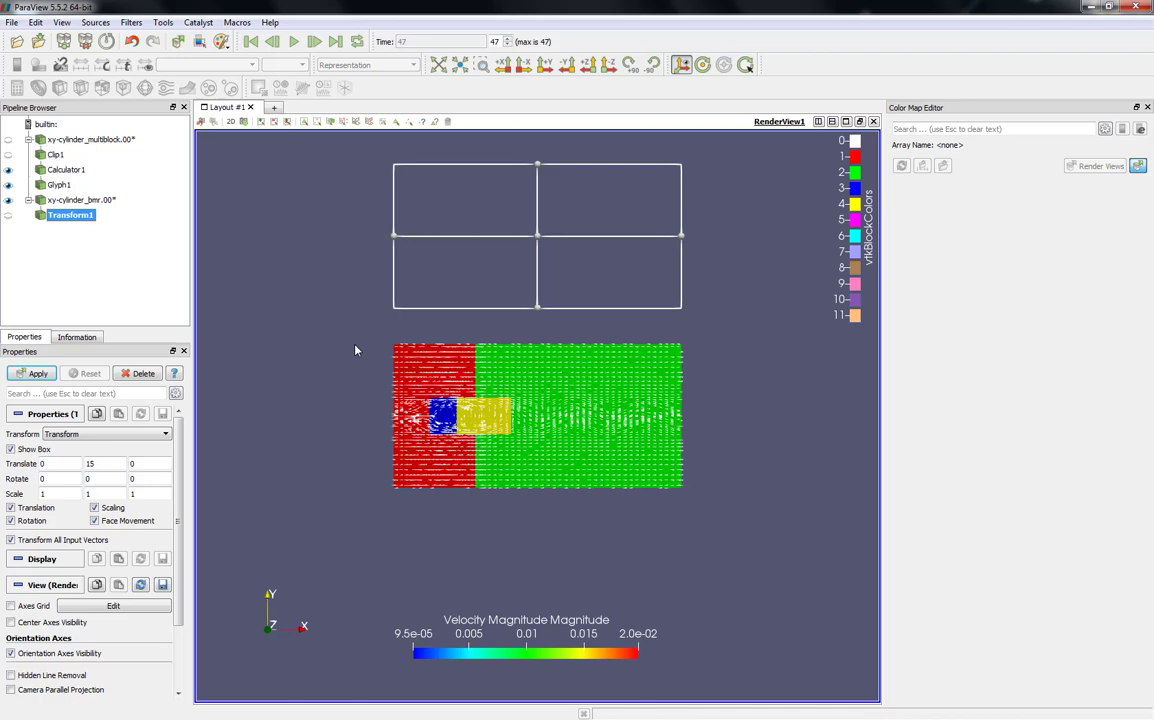
drag(356, 352, 354, 363)
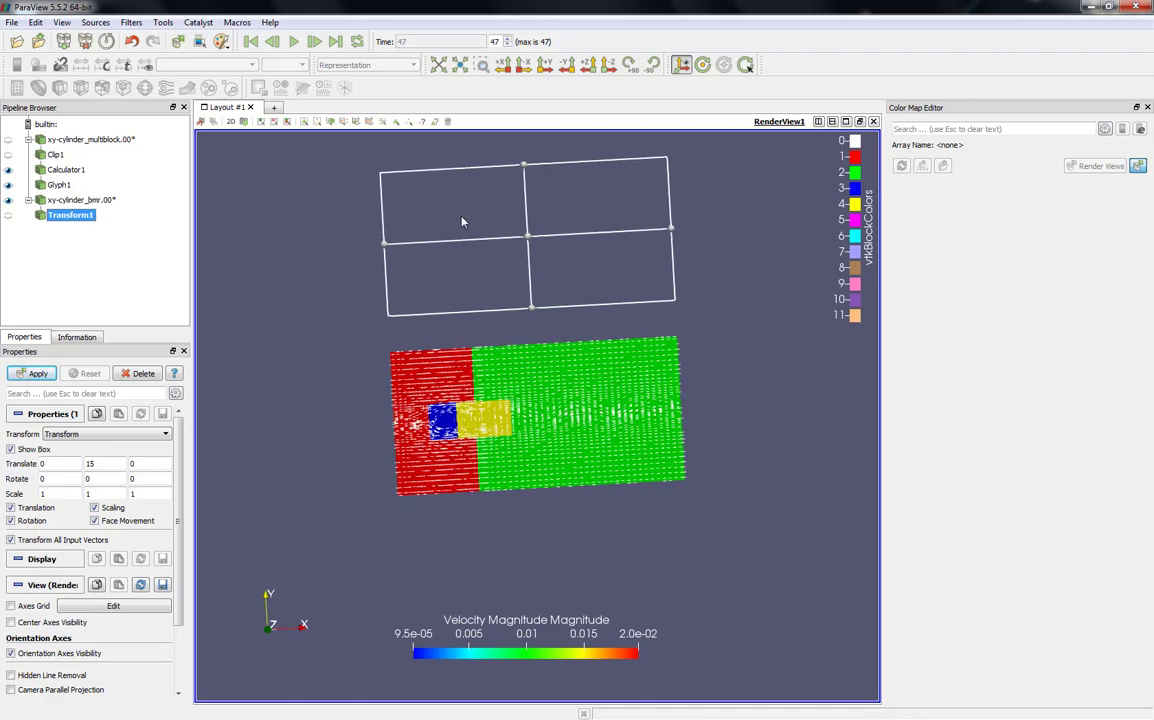
click(609, 67)
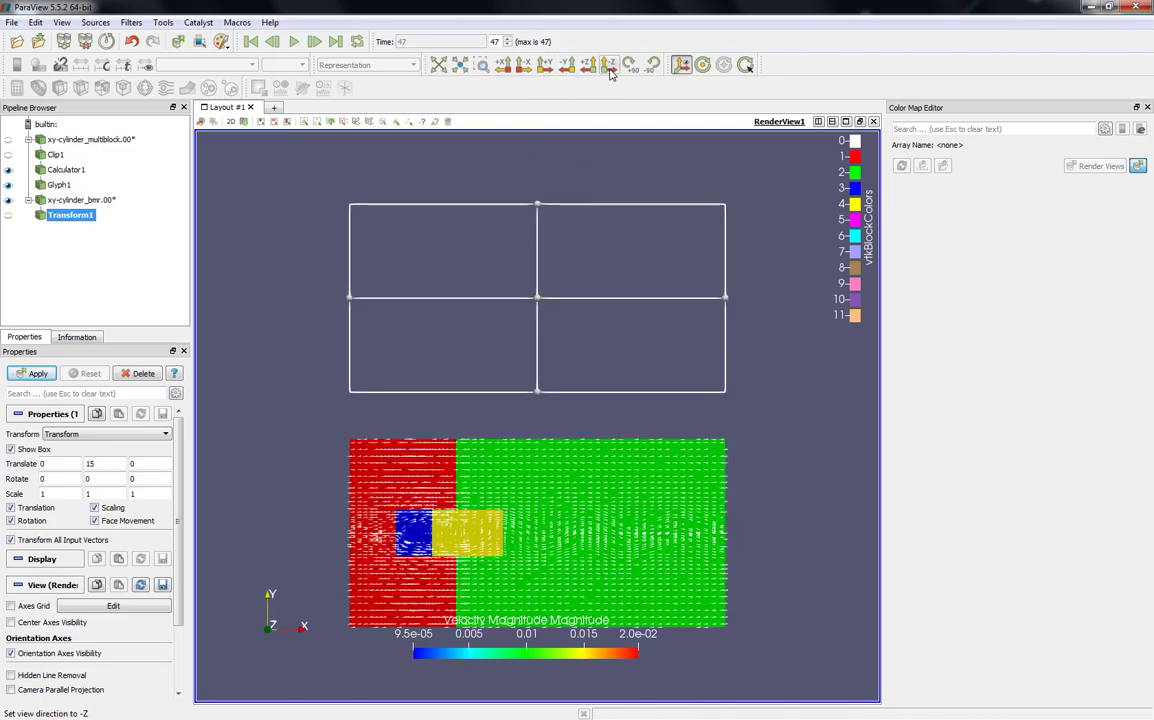
click(31, 374)
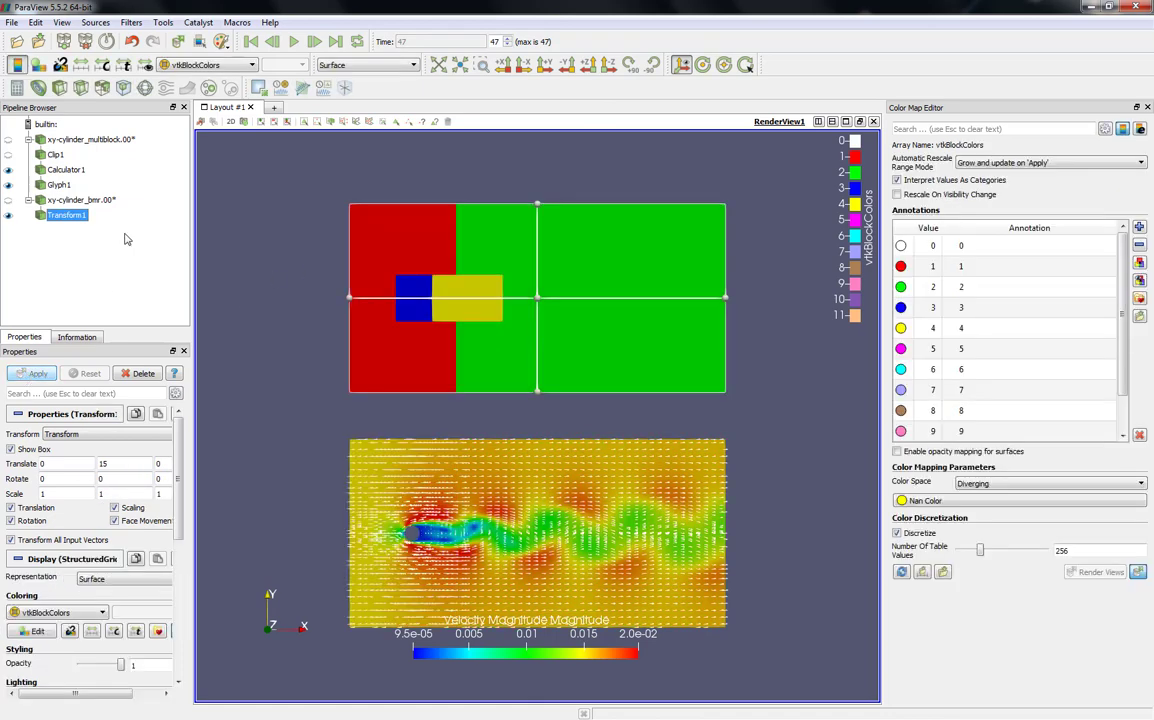
Colour the transformed BMR mesh by BMR_I and add a Calculator to it.
click(192, 64)
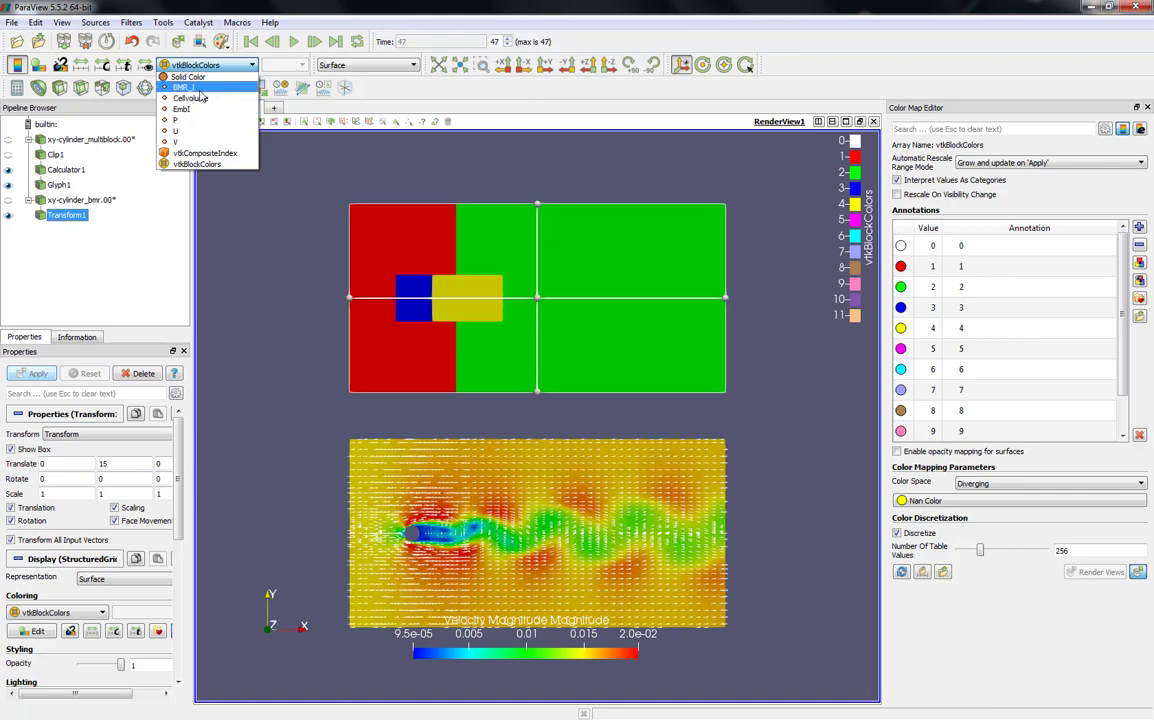
click(188, 88)
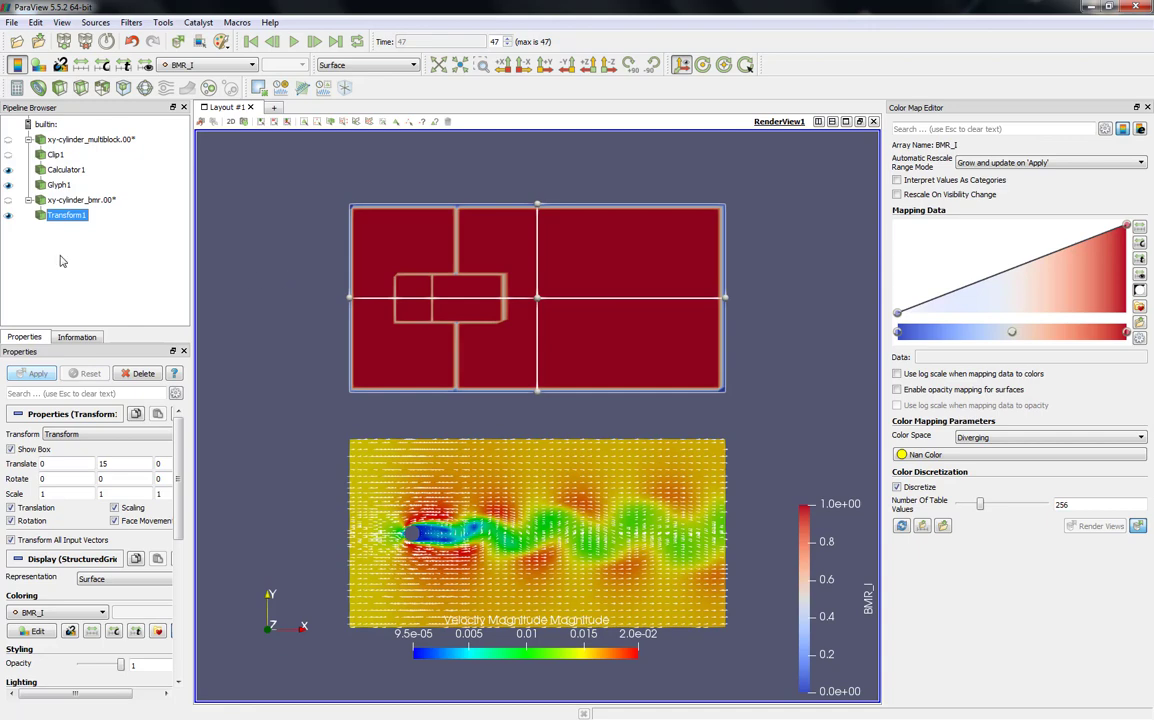
click(17, 88)
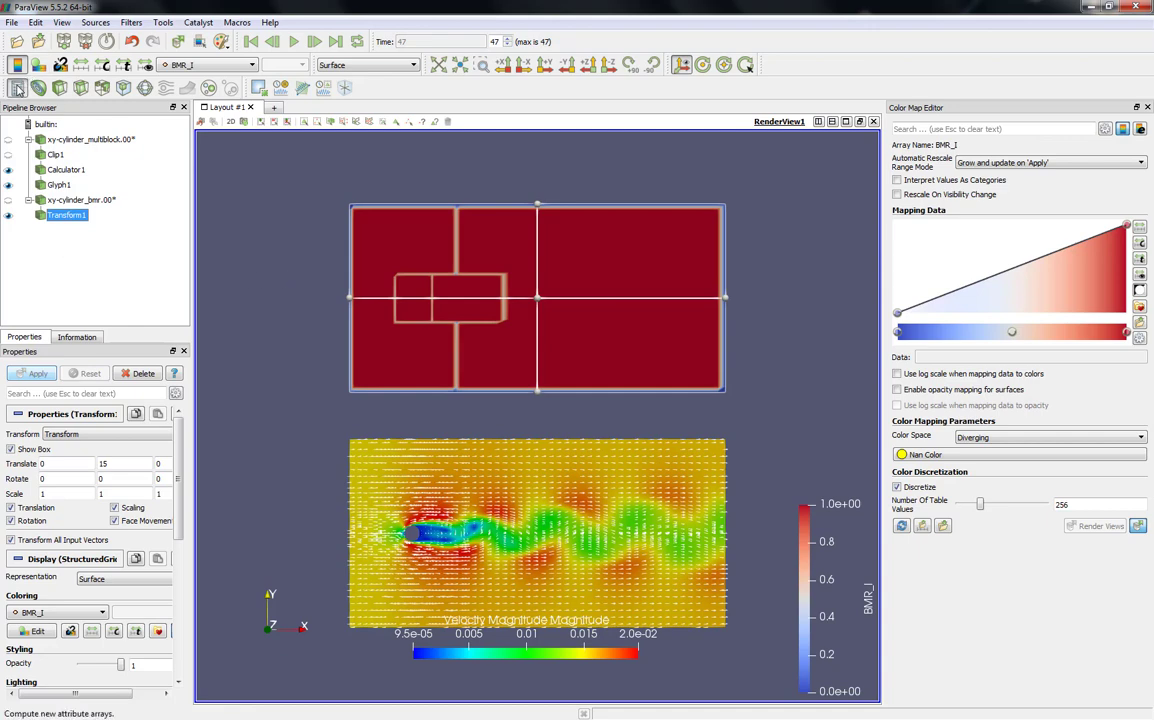
Paste Calculator1's U*iHat+V*jHat Velocity Magnitude settings into Calculator2 and apply.
right_click(57, 170)
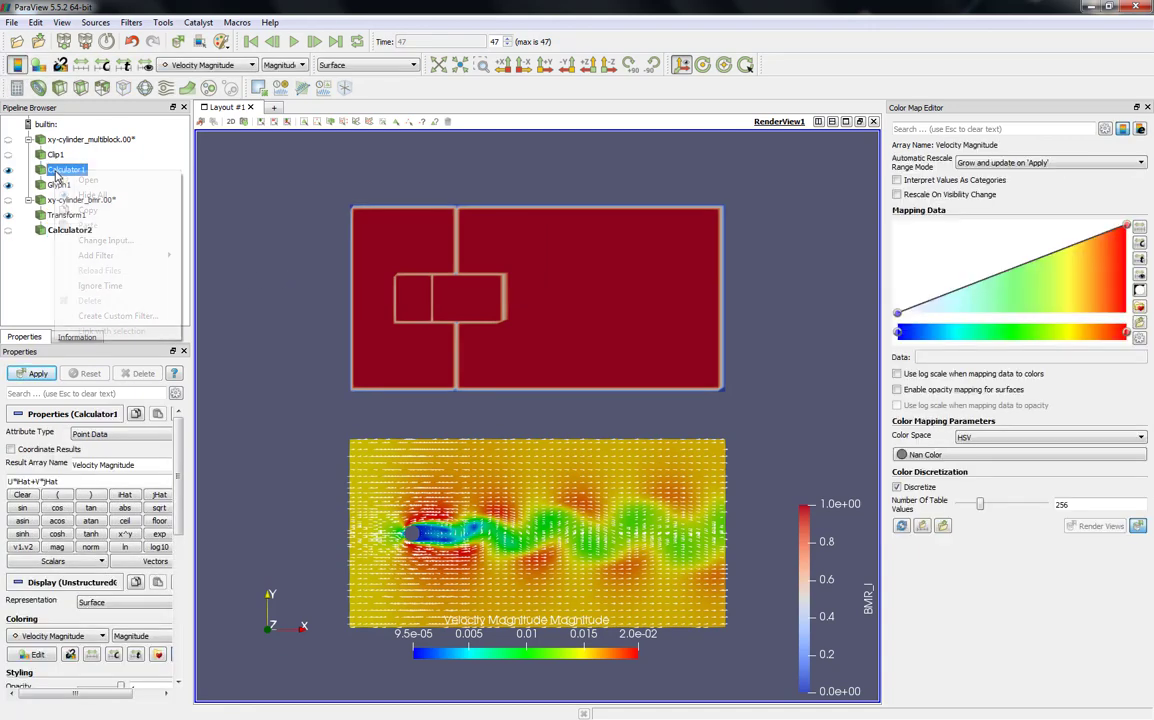
click(85, 210)
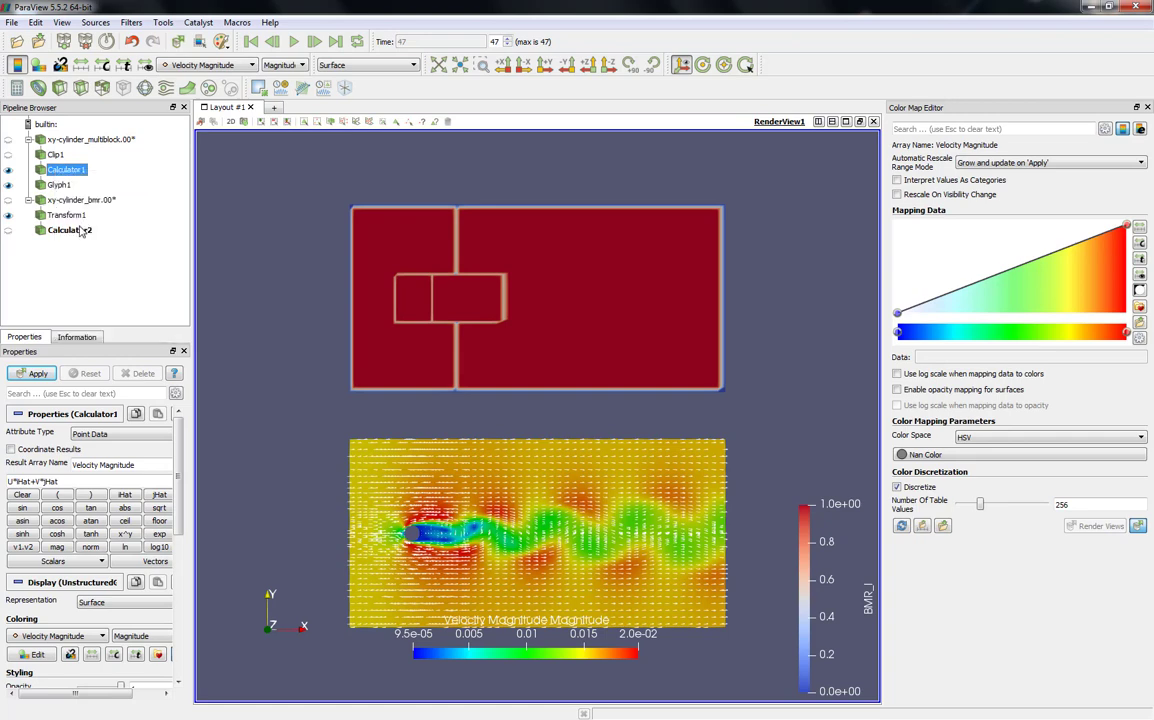
click(66, 230)
right_click(79, 230)
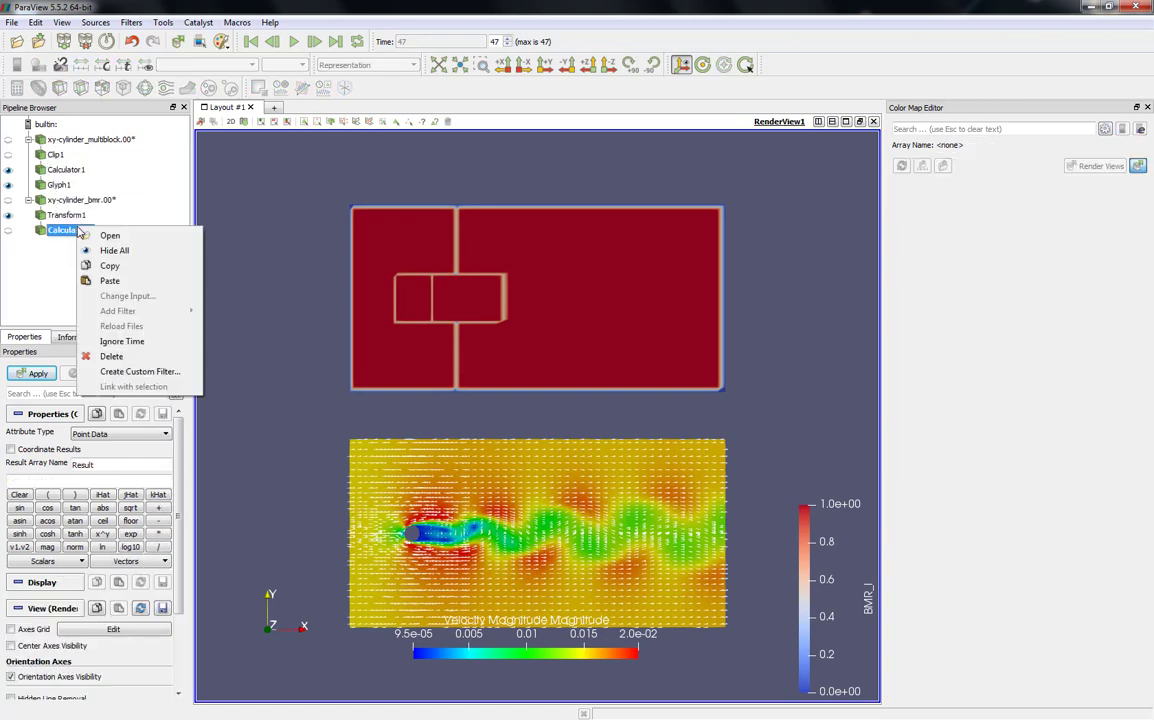
click(108, 280)
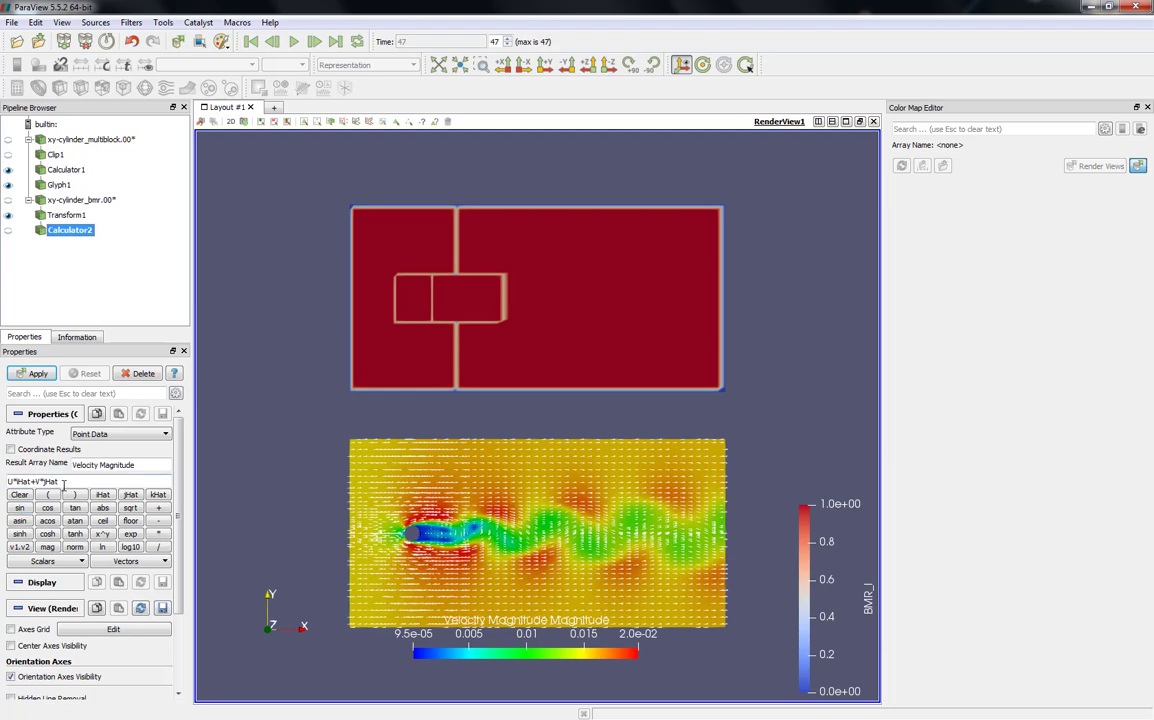
click(38, 374)
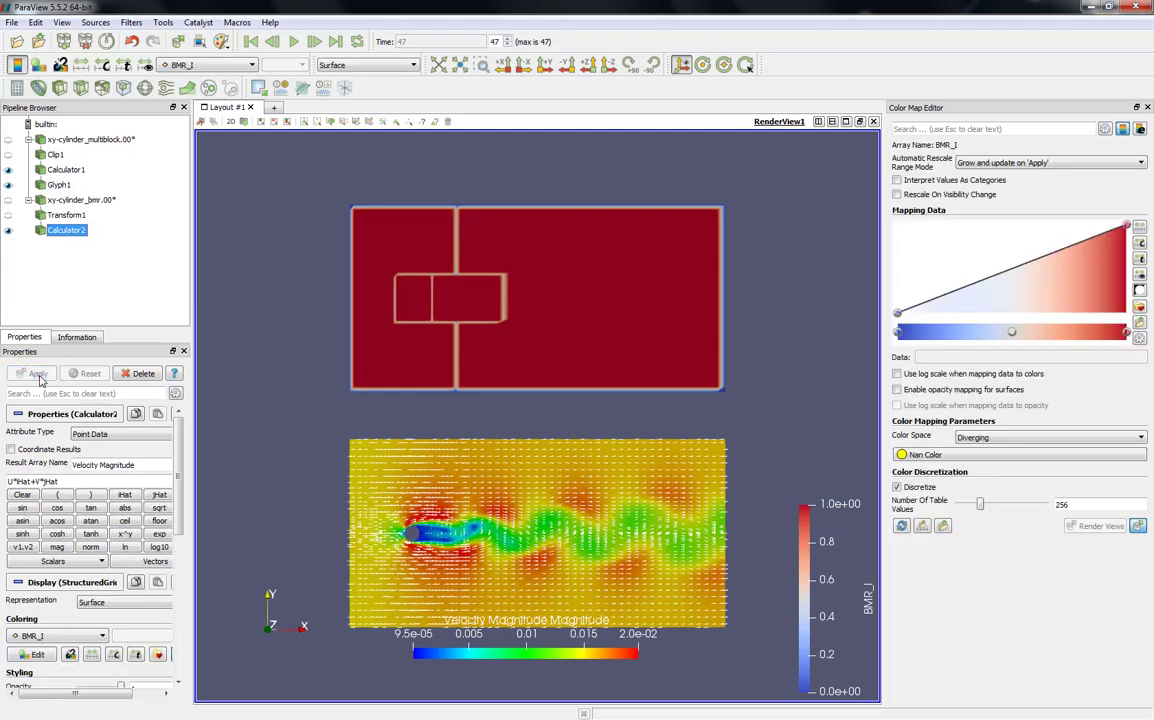
Add Glyph2 to Calculator2 with Glyph1's settings pasted in, and apply.
click(145, 89)
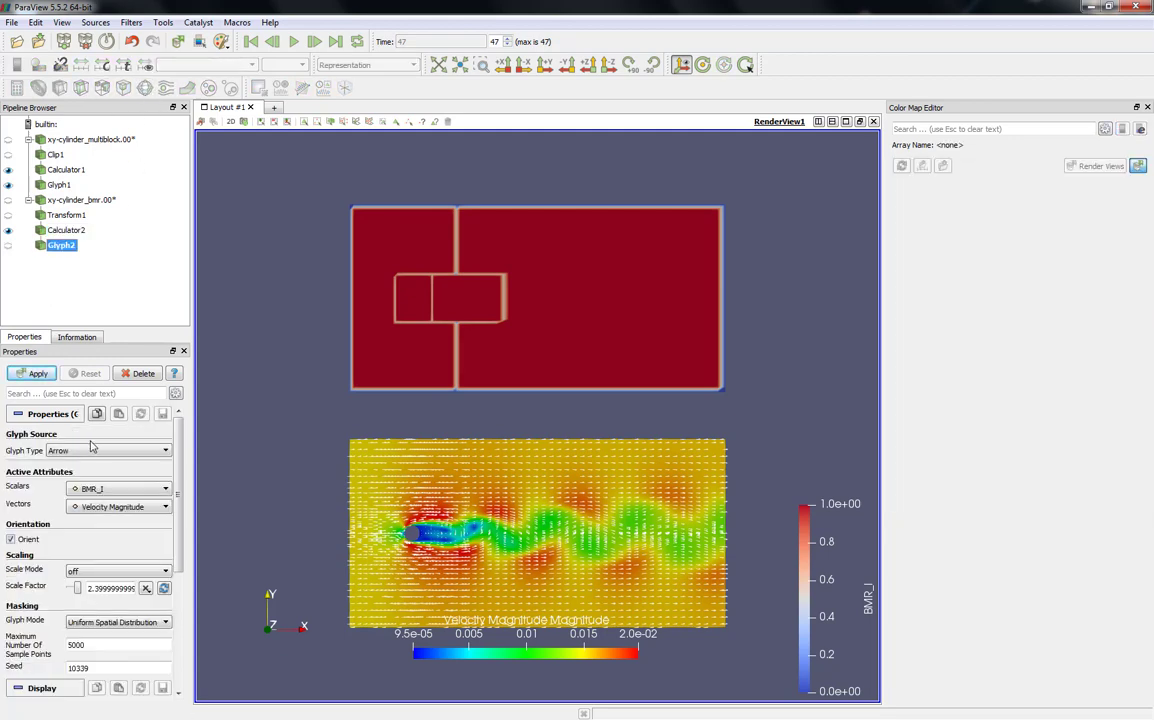
right_click(60, 186)
click(82, 226)
click(62, 245)
right_click(66, 246)
click(96, 300)
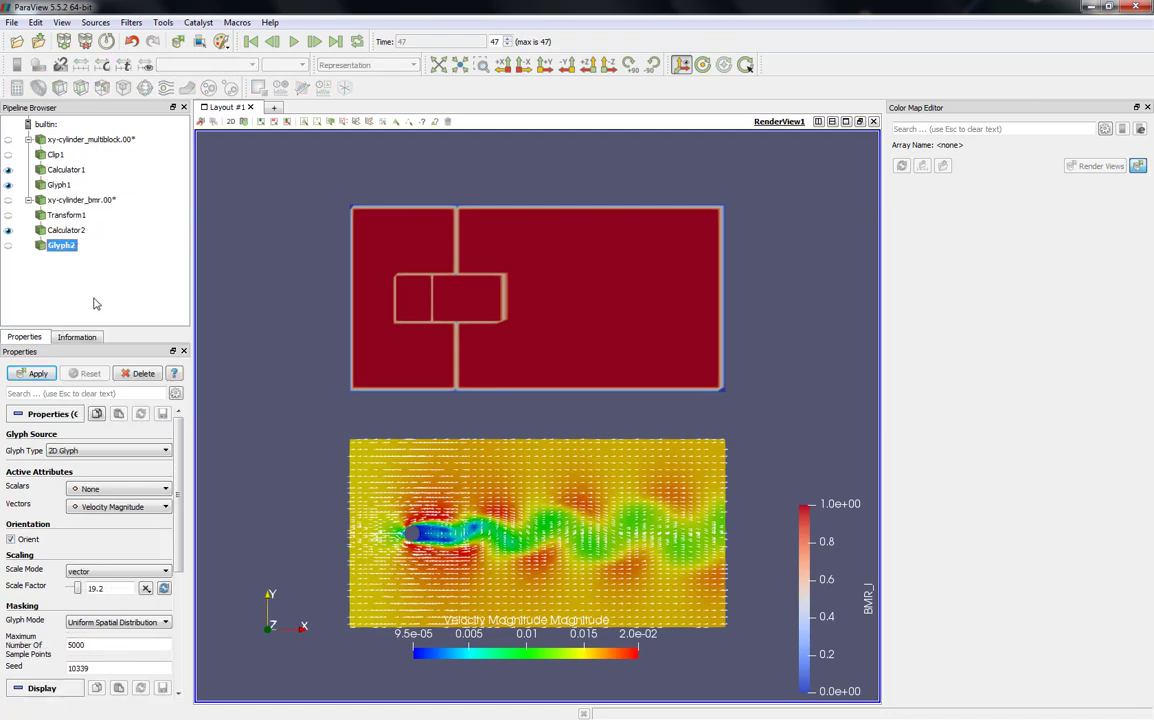
click(38, 373)
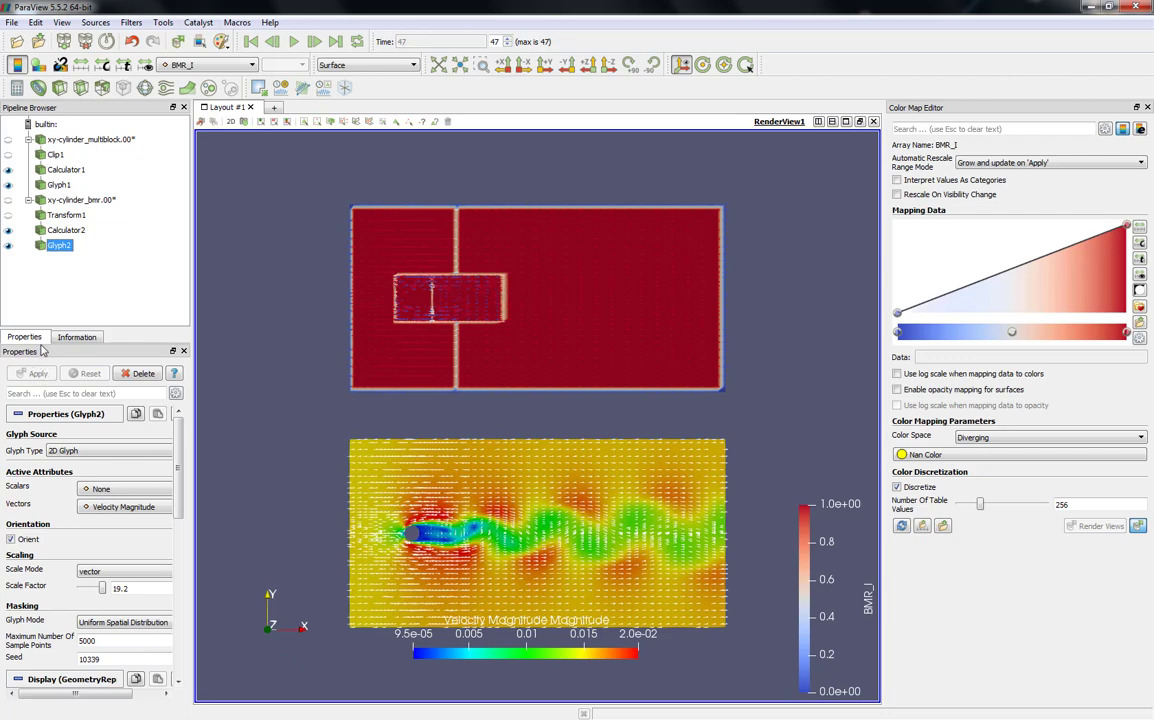
Give Glyph2 Solid Color, colour Calculator2 by Velocity Magnitude, and move the legend lower.
click(178, 65)
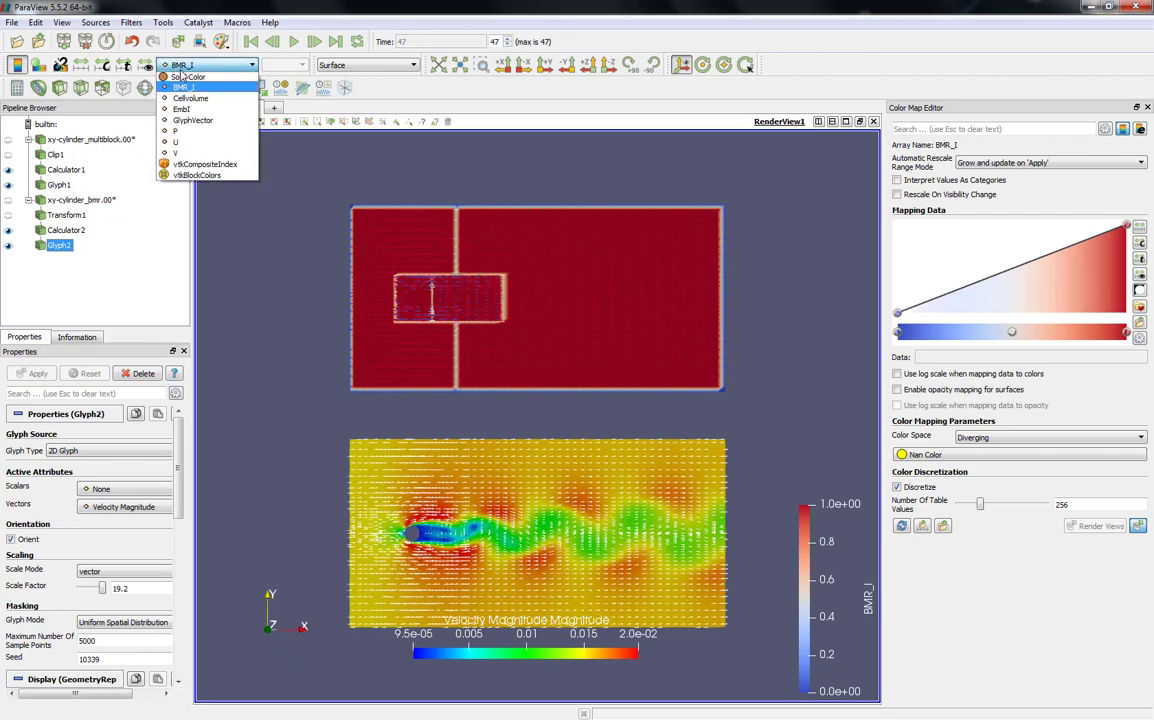
click(182, 77)
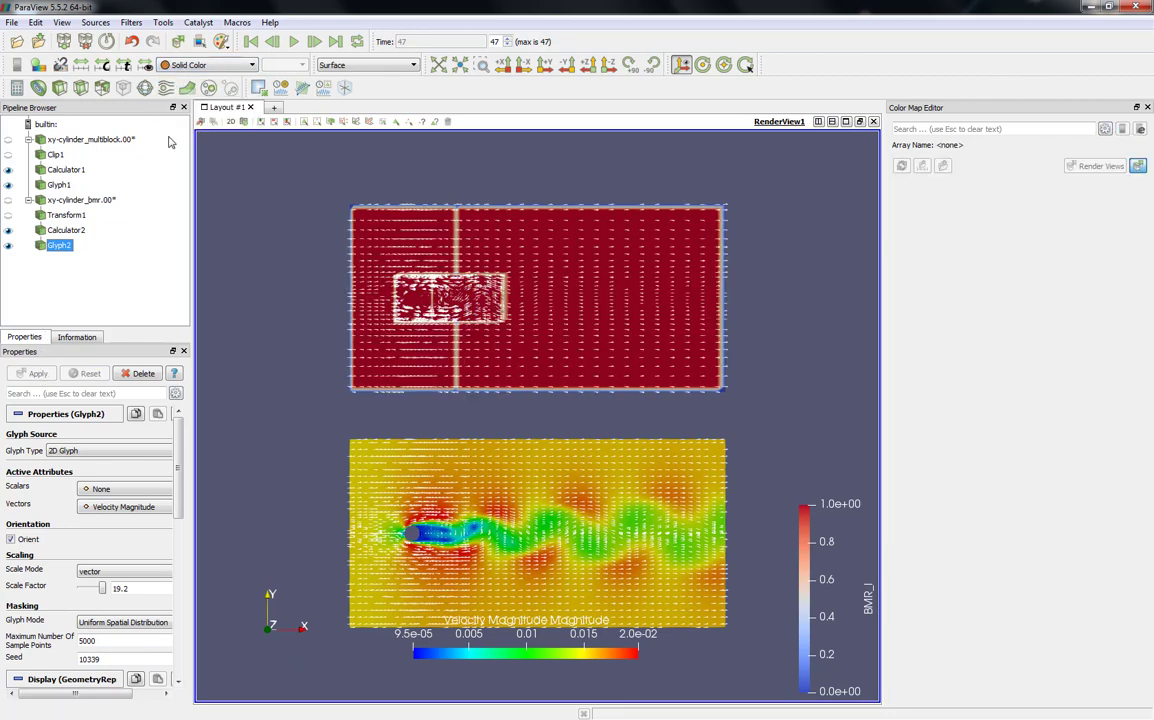
click(60, 231)
click(186, 65)
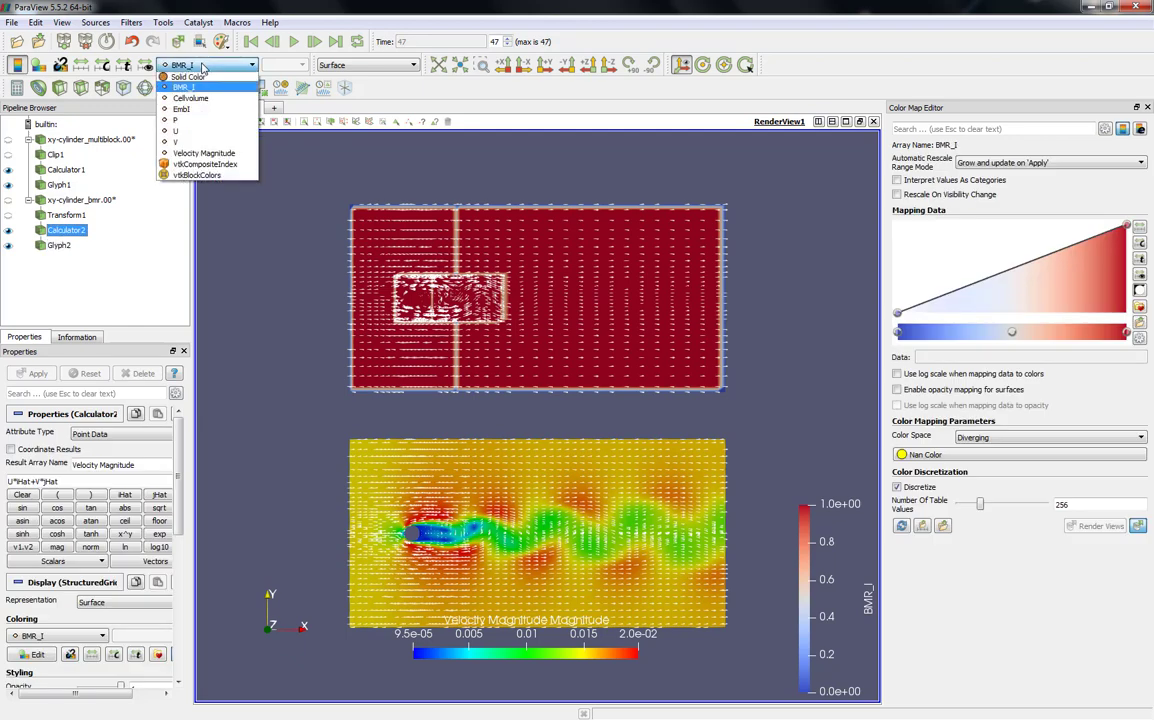
click(205, 153)
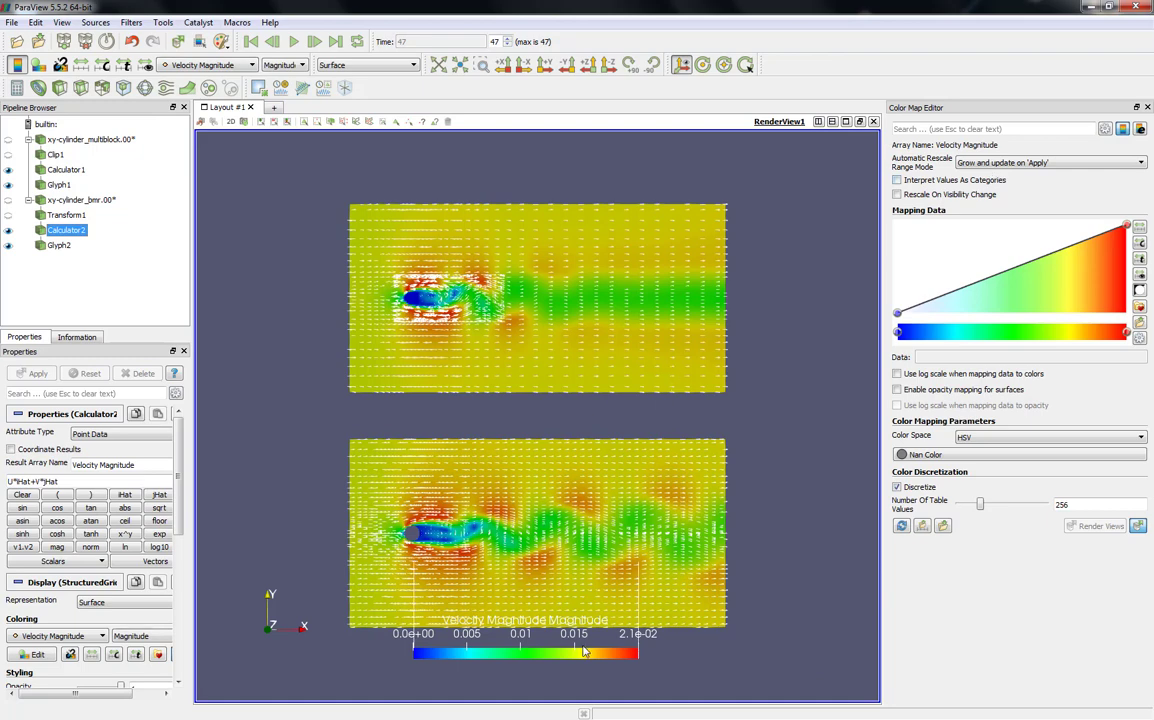
drag(584, 654, 608, 676)
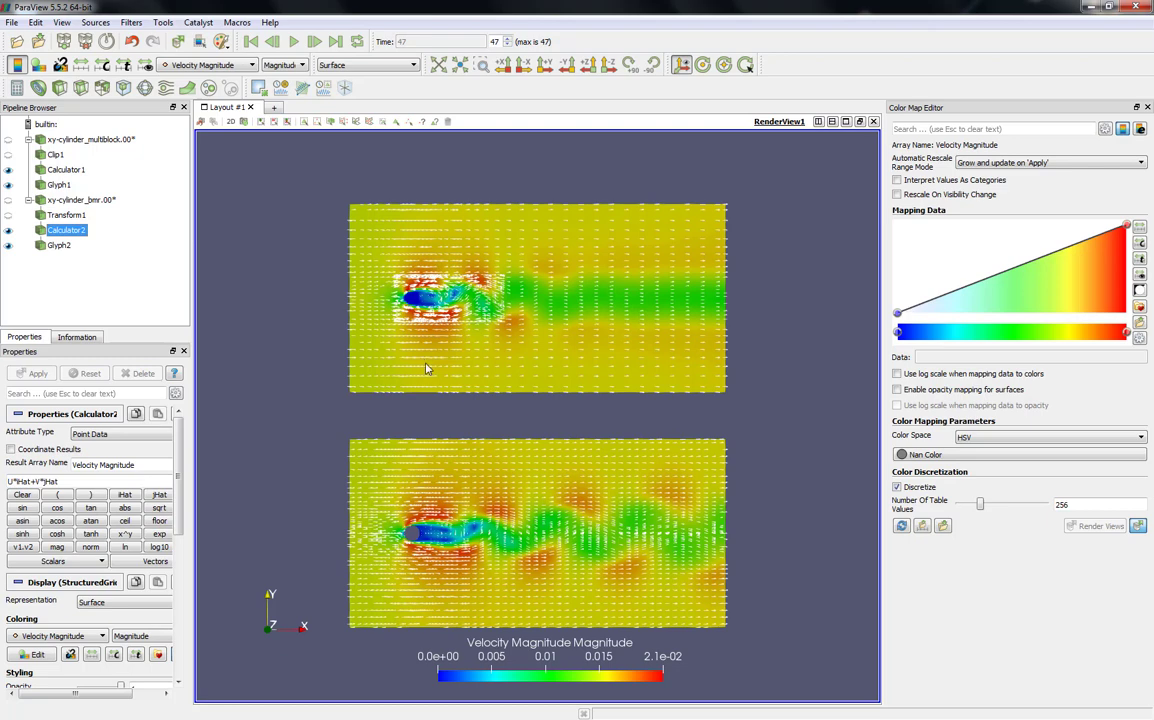
click(66, 338)
click(24, 337)
Add a Scalar-type Clip on the EmbI array to Transform1 and apply it.
click(58, 218)
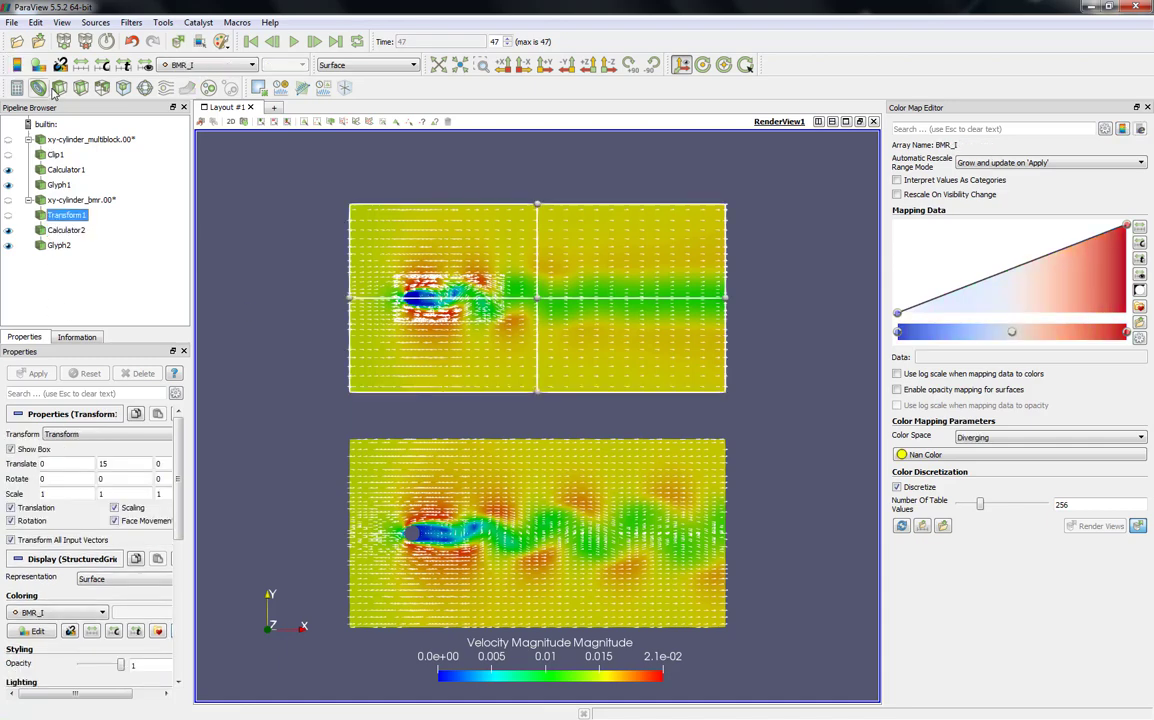
click(52, 86)
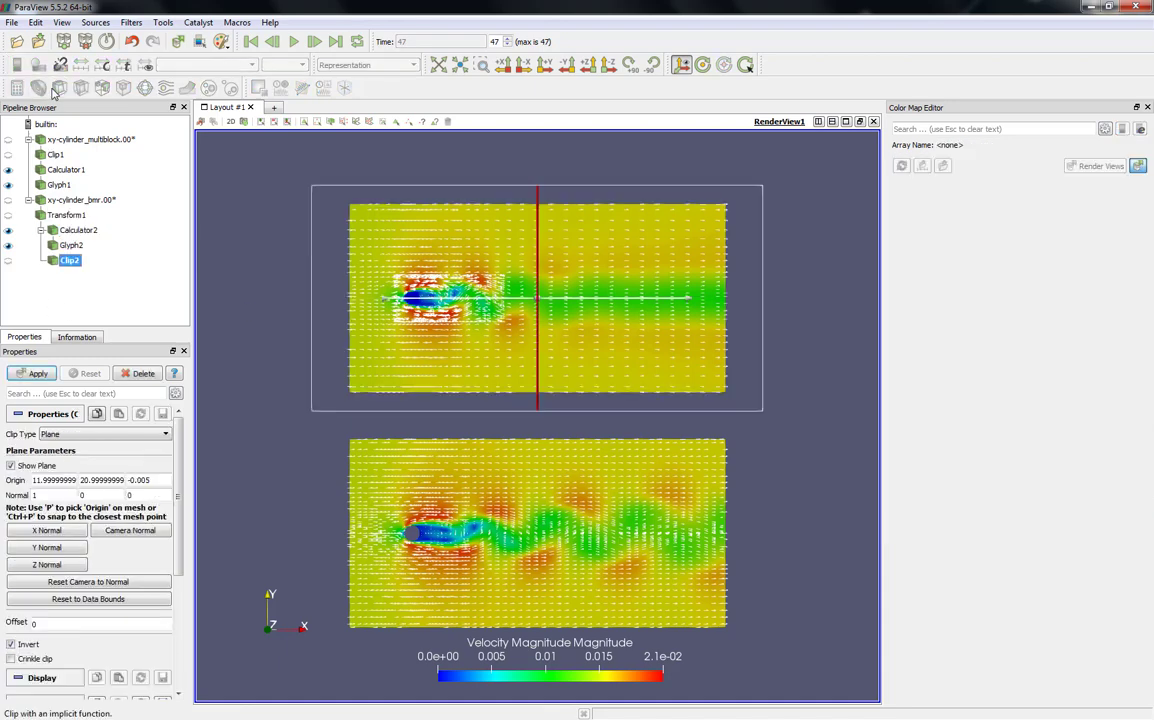
click(60, 434)
click(52, 480)
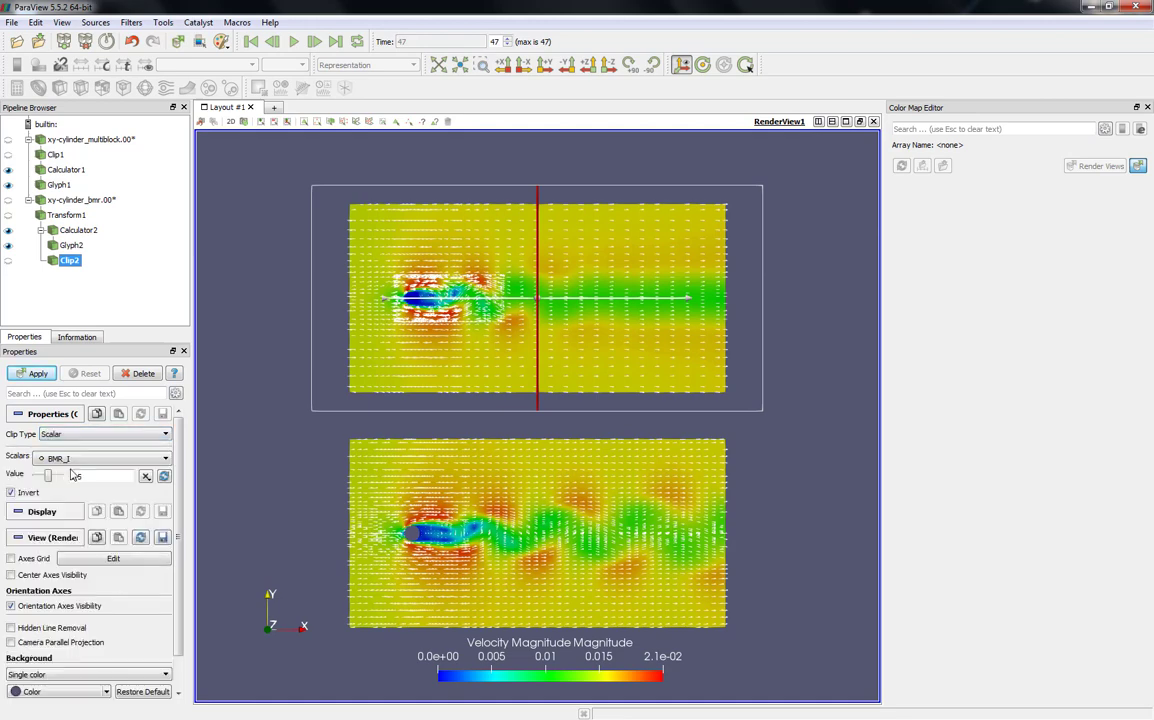
click(75, 458)
click(70, 494)
click(37, 373)
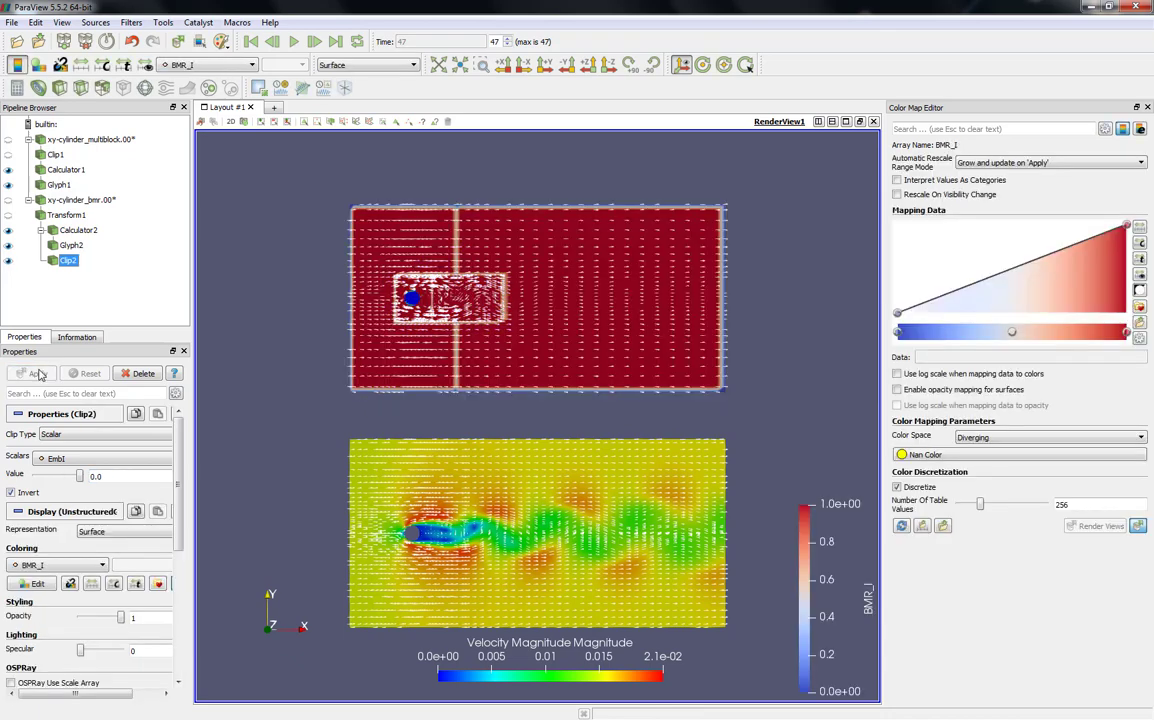
Change Calculator2's input to Clip2, then hide Clip2.
click(63, 231)
right_click(64, 232)
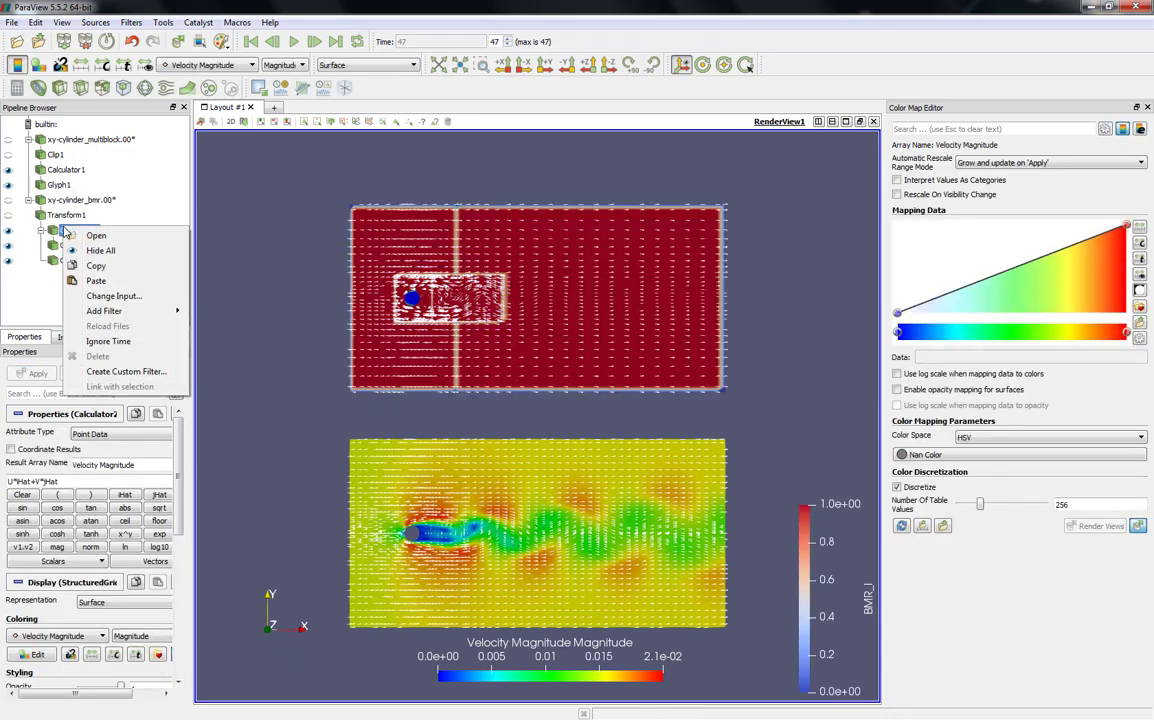
click(100, 296)
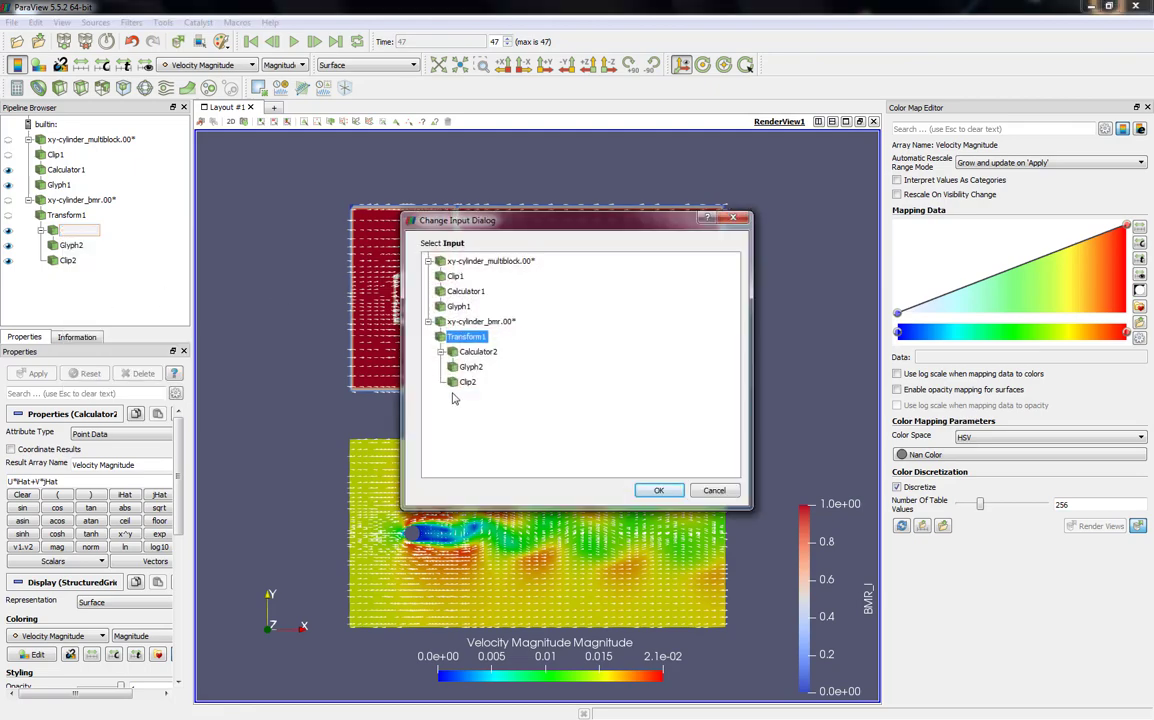
click(467, 382)
click(651, 490)
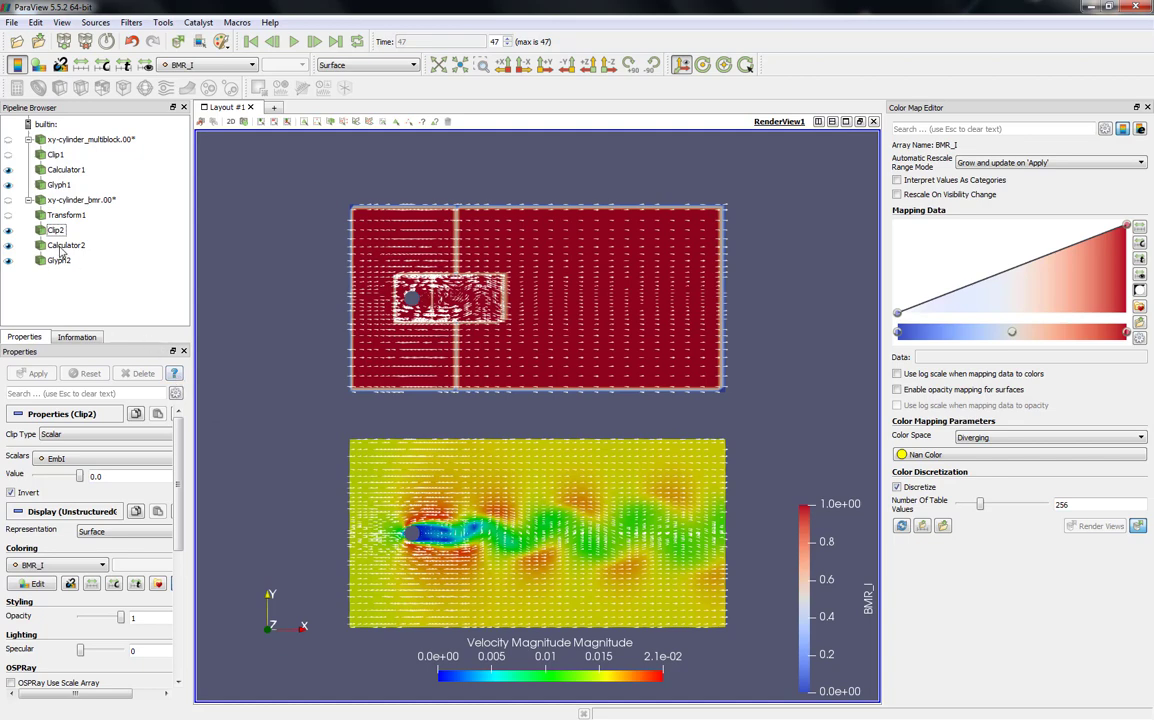
click(8, 230)
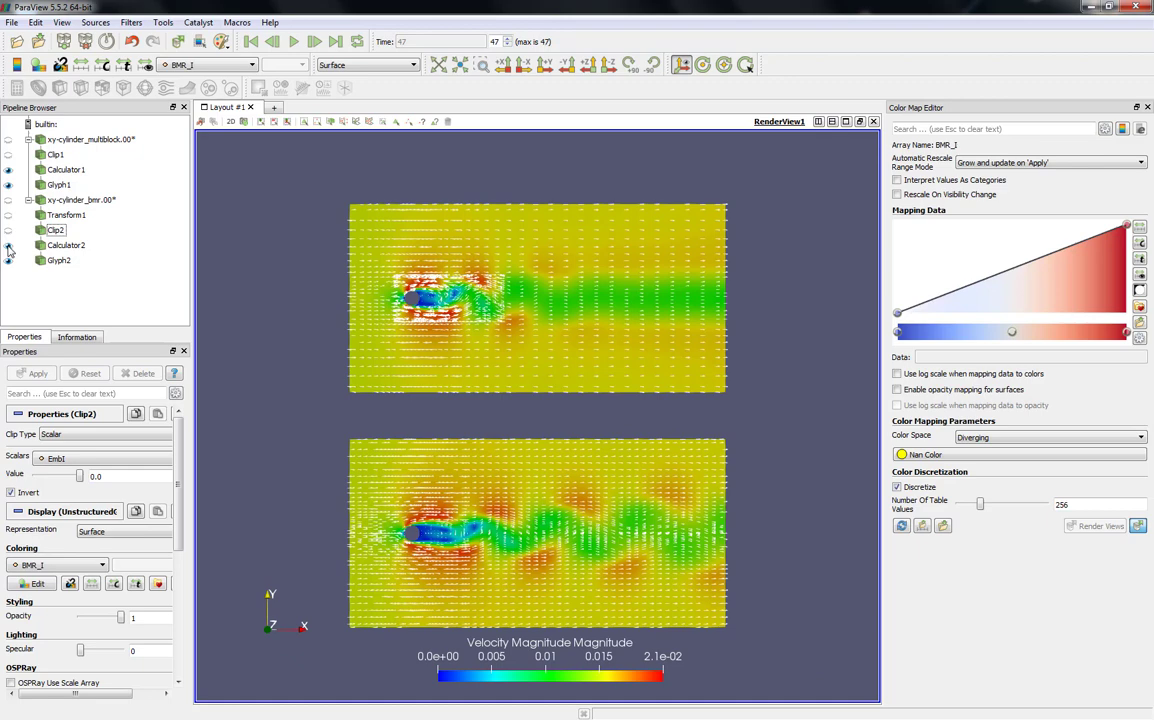
click(8, 245)
click(8, 245)
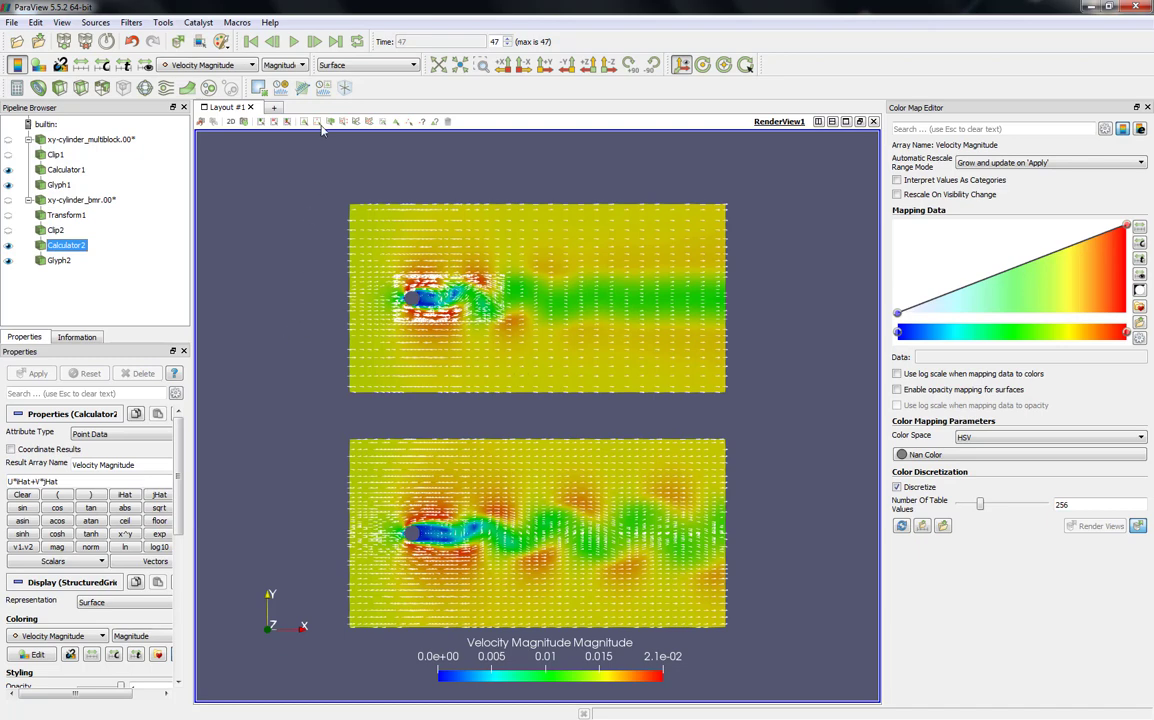
Set Calculator2 and then Calculator1 representation to Surface With Edges.
click(345, 66)
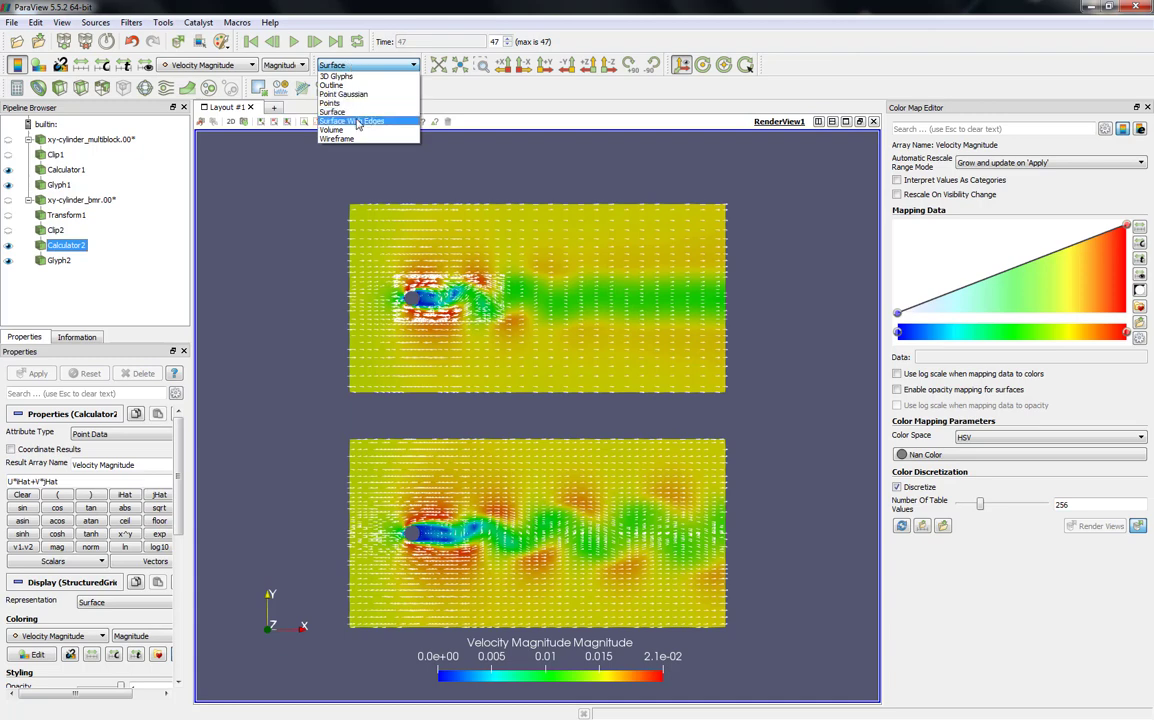
click(322, 120)
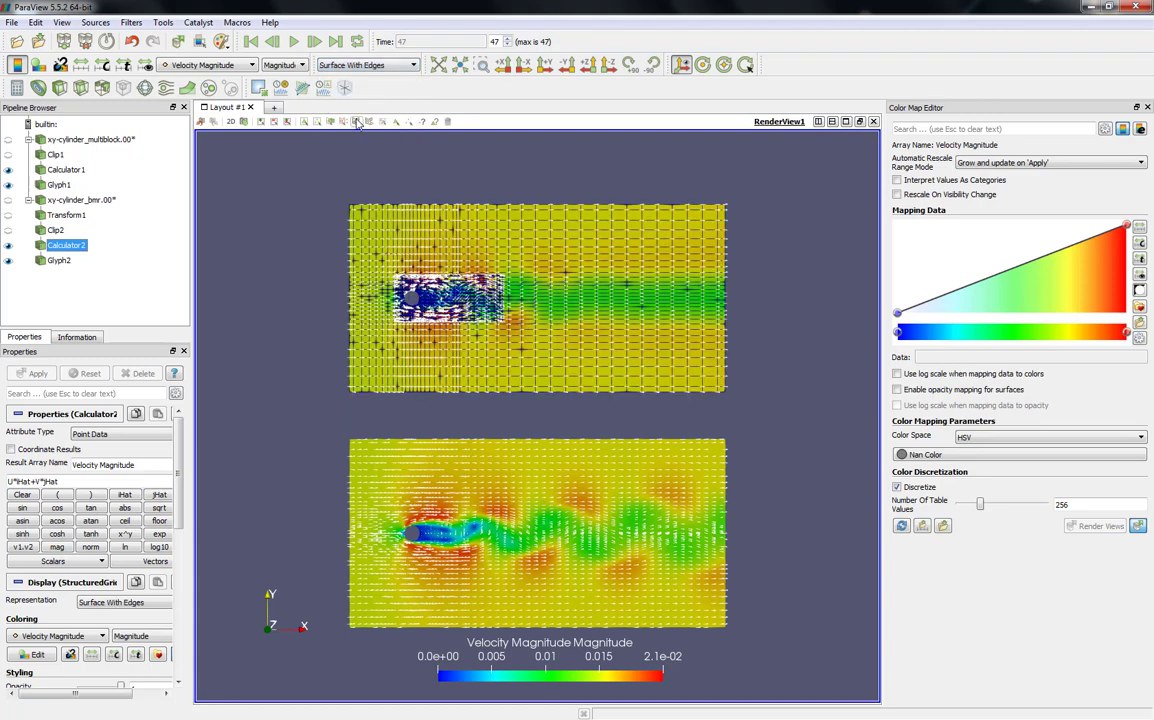
click(64, 169)
click(351, 66)
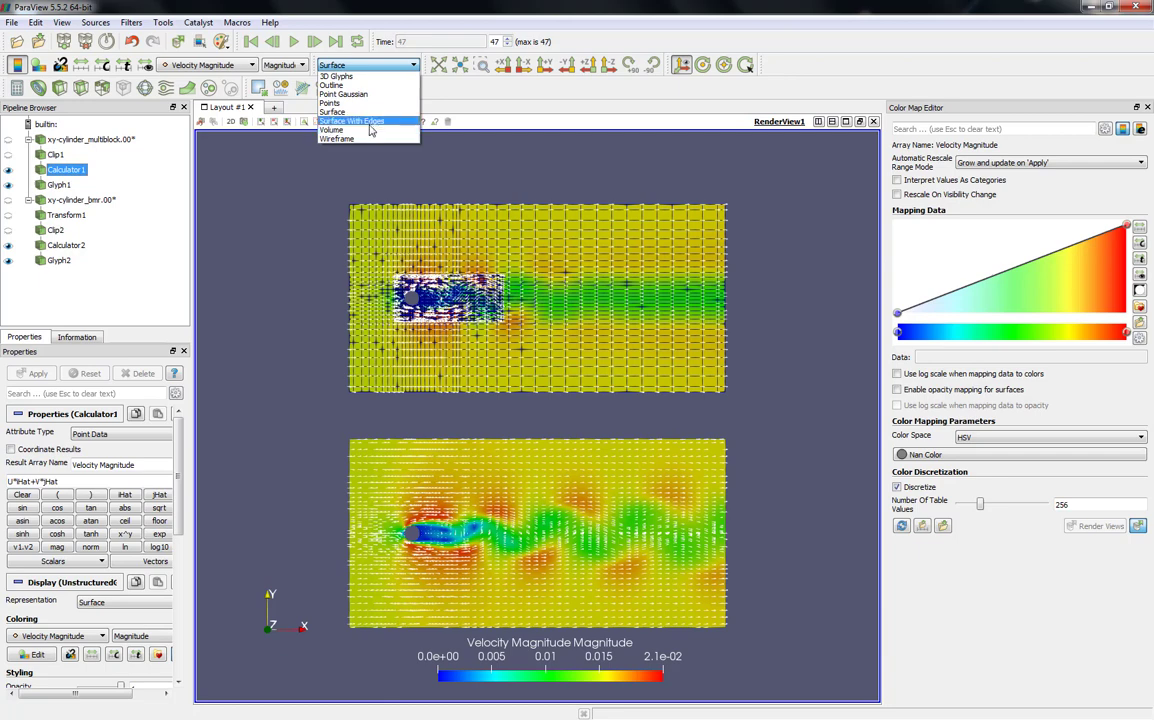
click(334, 118)
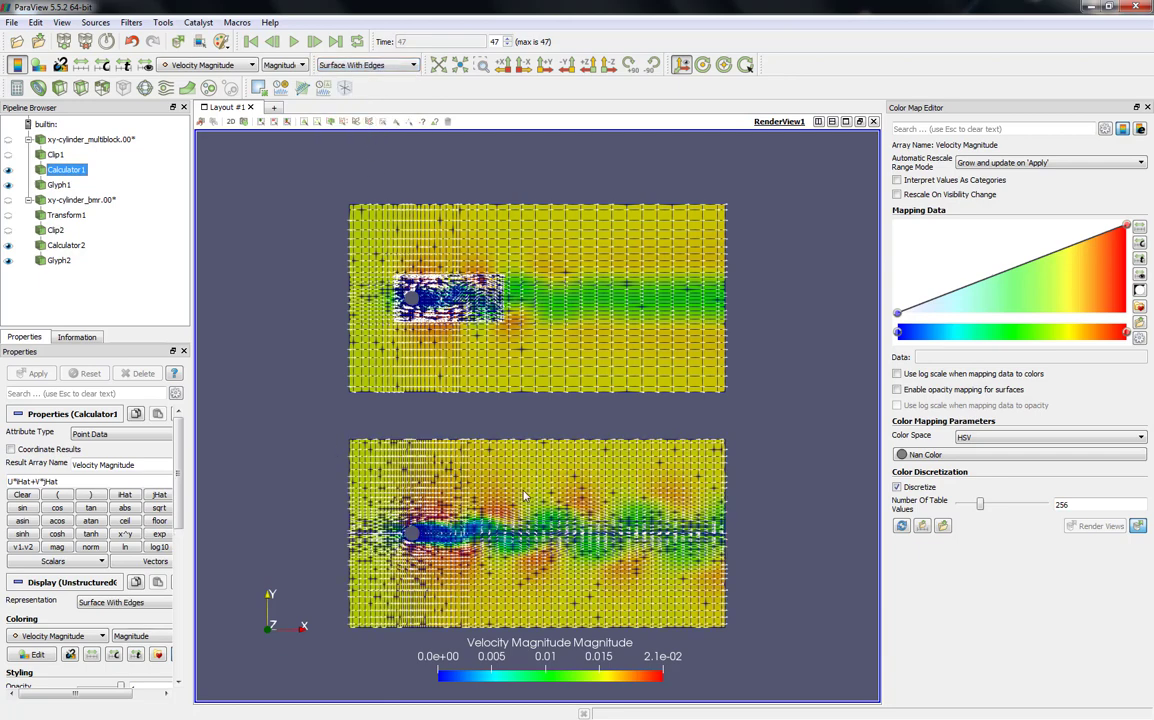